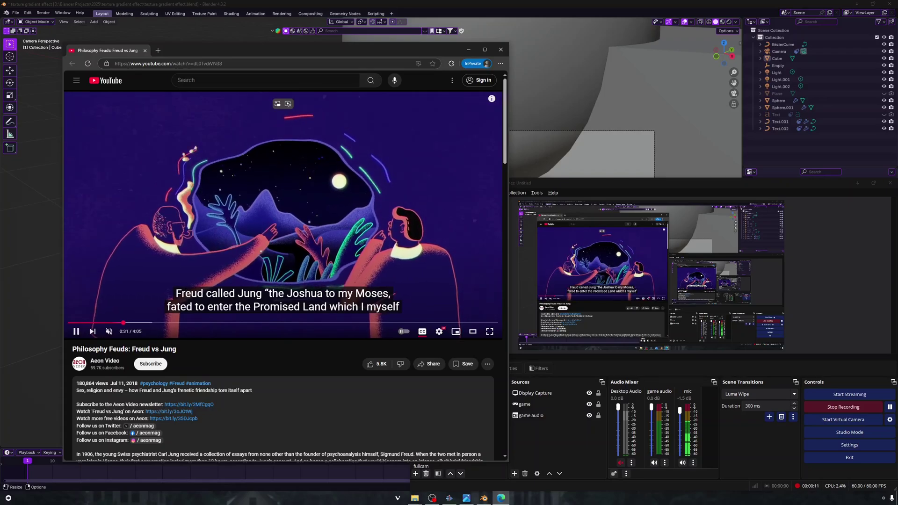
Step: Examine the grainy shading in several scenes of the Freud vs Jung reference video, and close the browser
click(244, 259)
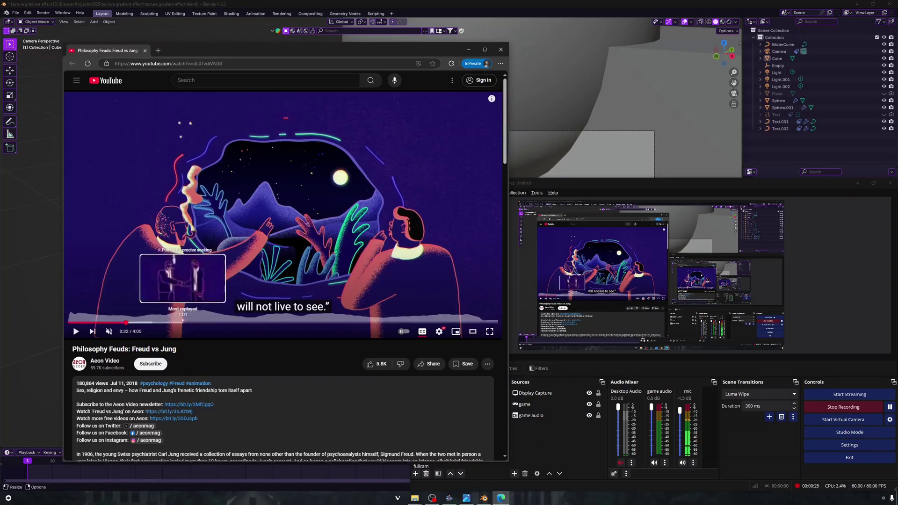
click(182, 323)
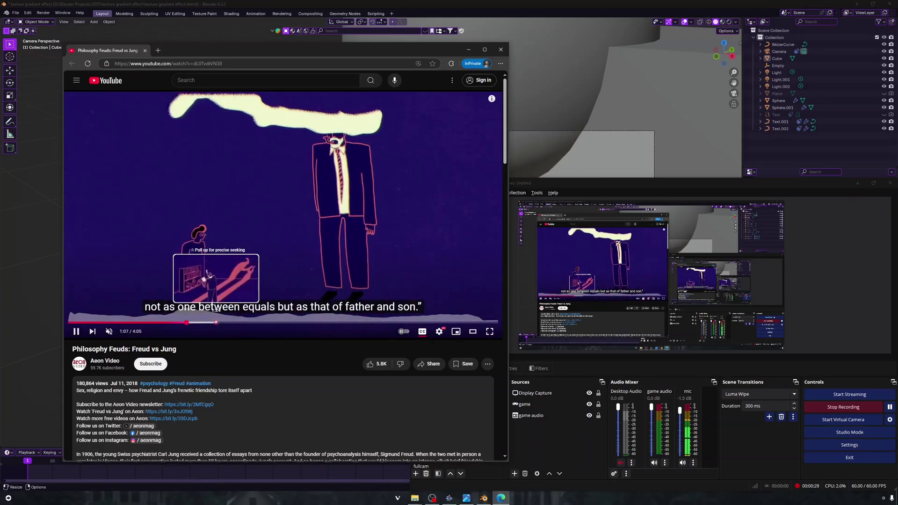
click(216, 323)
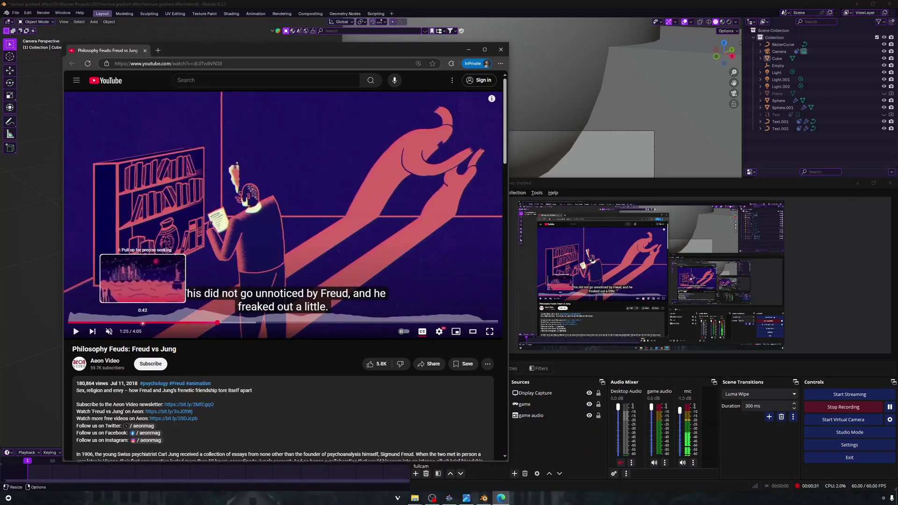
click(143, 323)
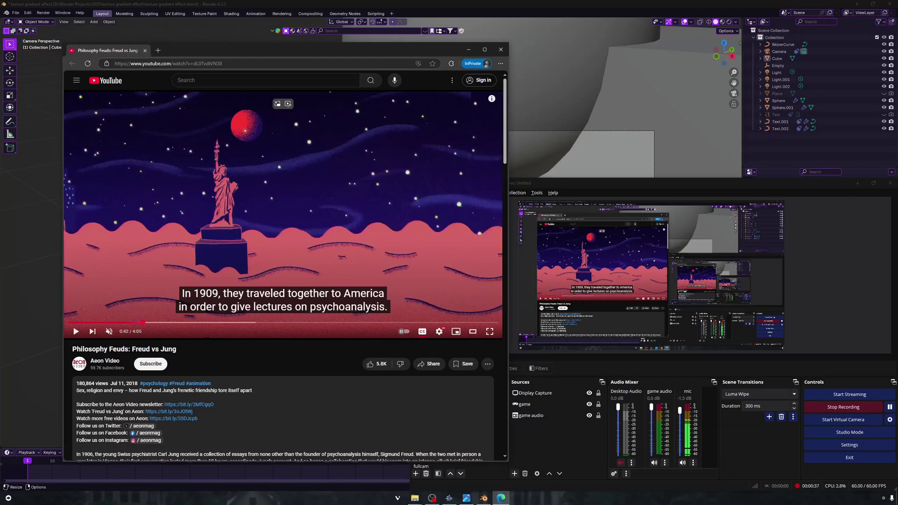
key(space)
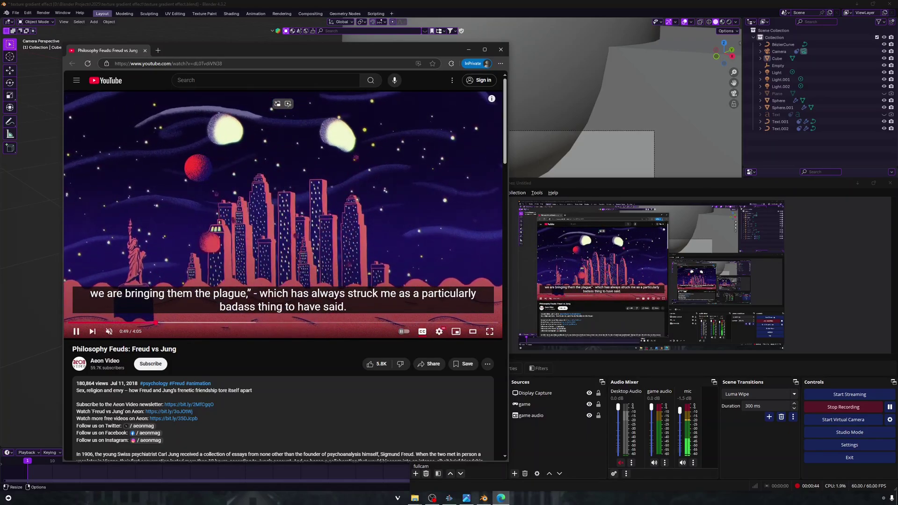
key(space)
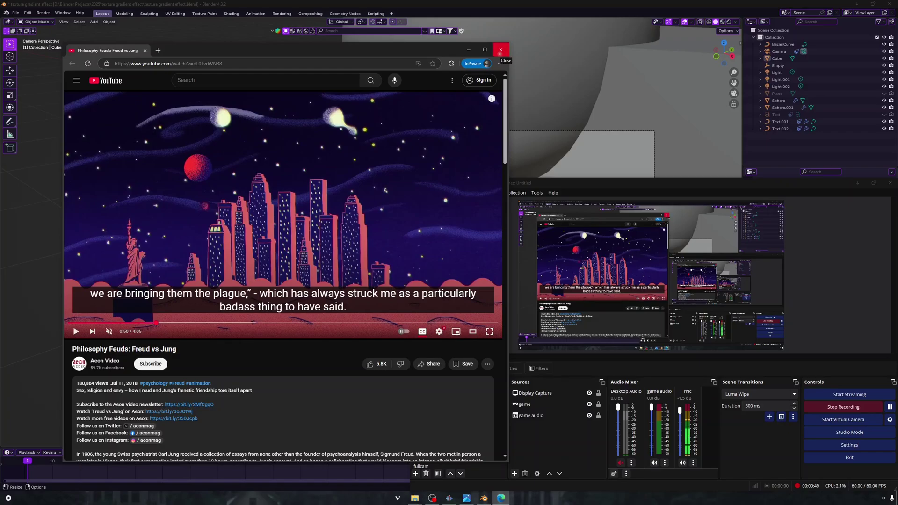
click(501, 50)
Step: Show the scene in rendered shading and examine the grain gradient on the upper sphere up close
click(159, 87)
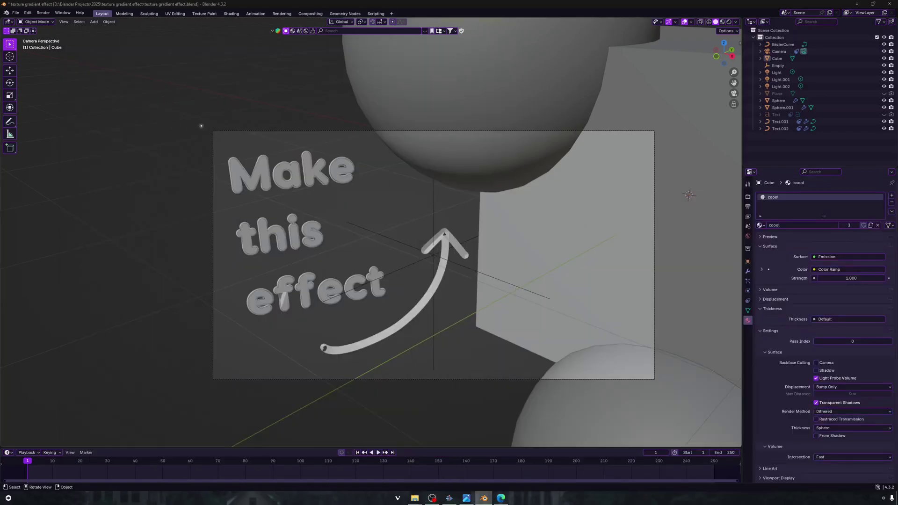
click(528, 71)
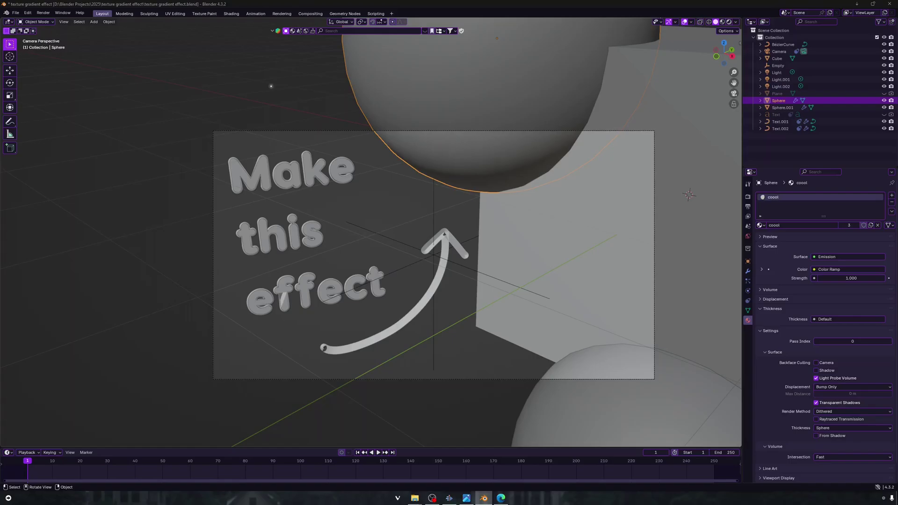
key(z)
click(385, 212)
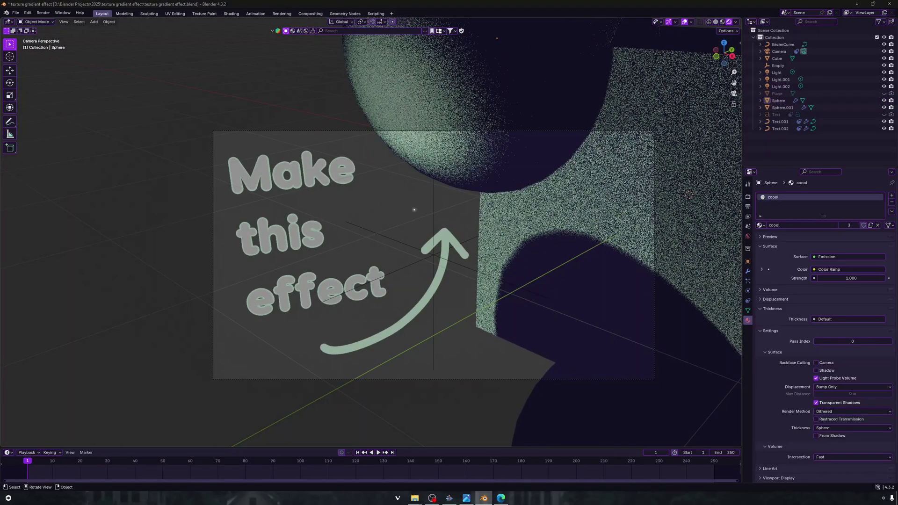
scroll(481, 197, up, 5)
shift+middle_drag(499, 179, 283, 415)
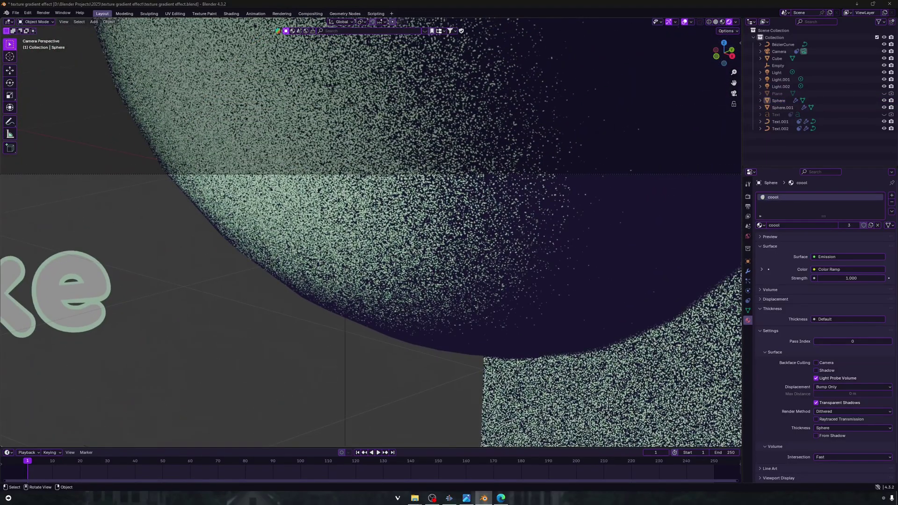
scroll(261, 170, down, 8)
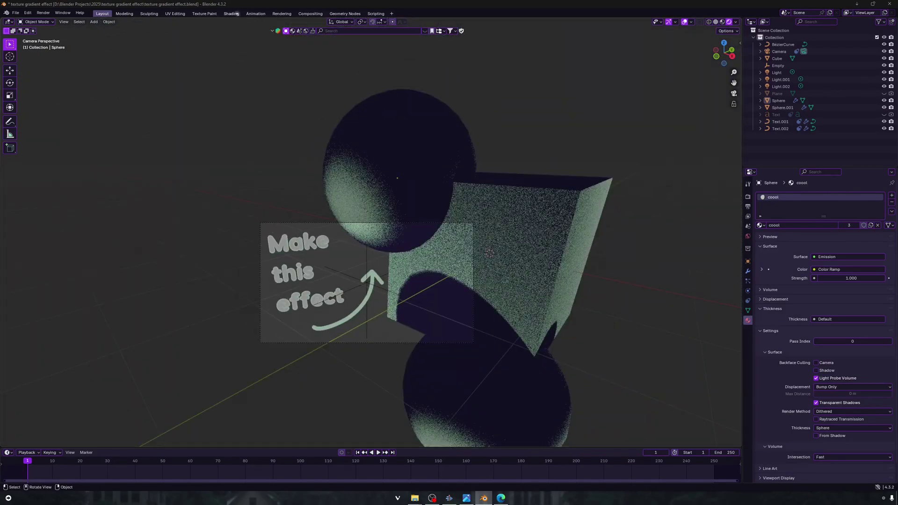
Step: Open the upper sphere's material in the Shading workspace and move its Principled BSDF node higher, clear of the others
key(b)
click(385, 137)
click(232, 12)
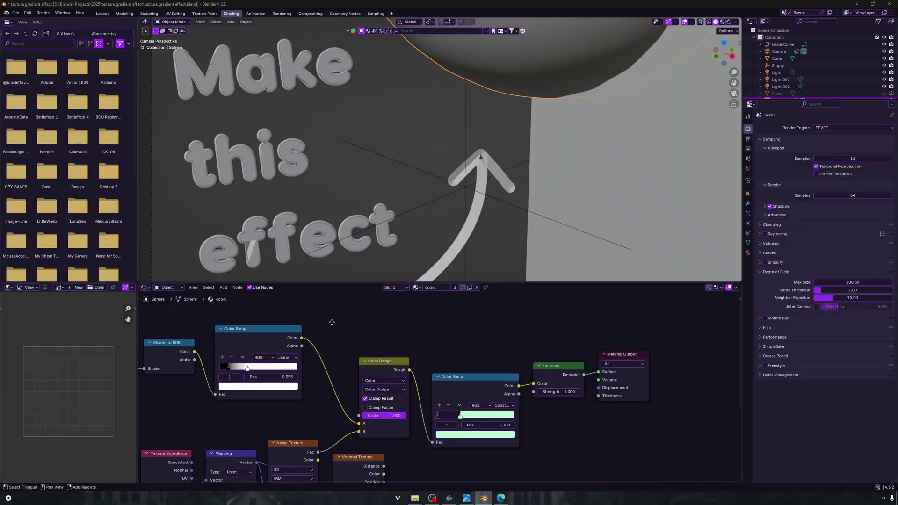
middle_drag(332, 321, 461, 339)
drag(216, 376, 209, 283)
middle_drag(282, 317, 297, 365)
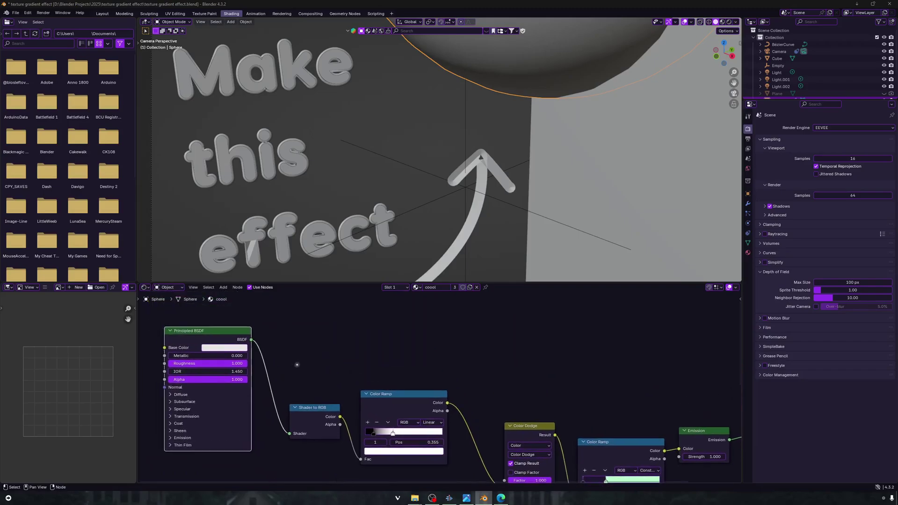
Step: Preview the Principled BSDF directly on the material output with the viewport in rendered shading
ctrl+shift+click(211, 331)
scroll(467, 178, down, 4)
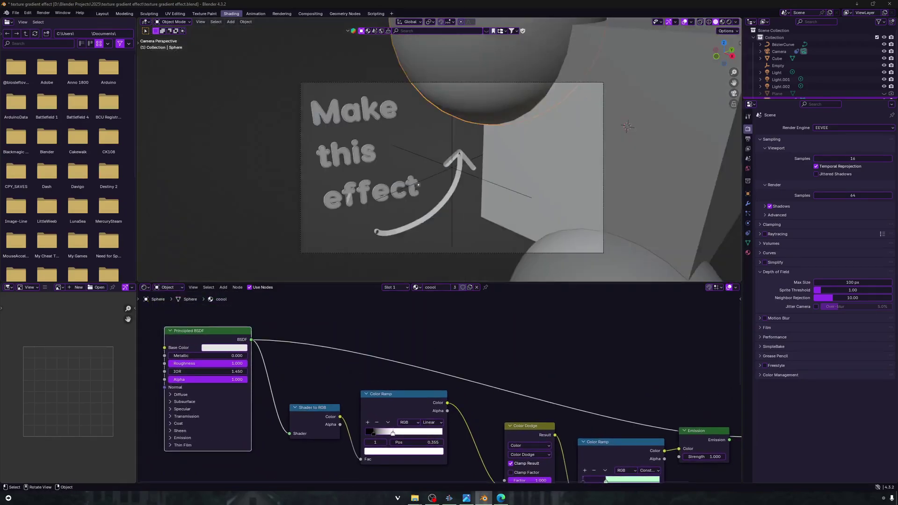
shift+middle_drag(538, 150, 435, 176)
mouse_move(575, 175)
middle_down()
mouse_move(506, 180)
mouse_move(419, 168)
mouse_move(503, 211)
middle_up()
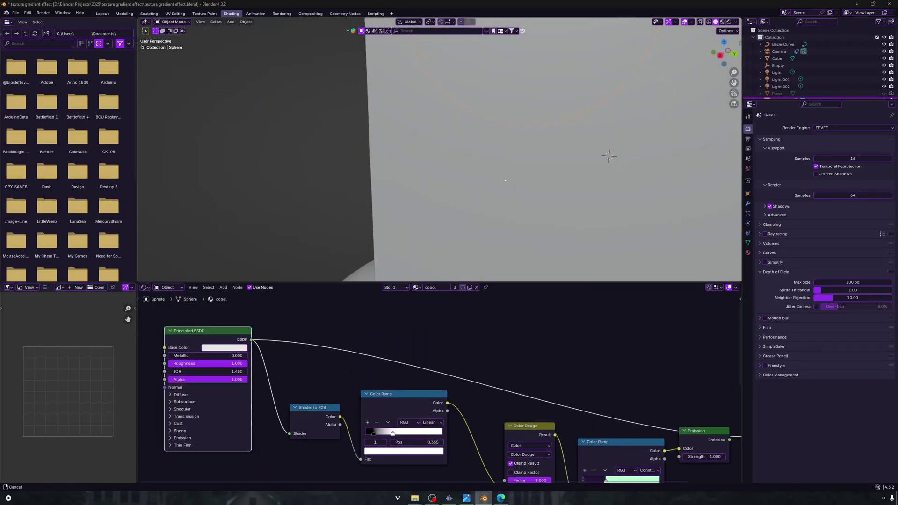
scroll(419, 169, down, 6)
key(z)
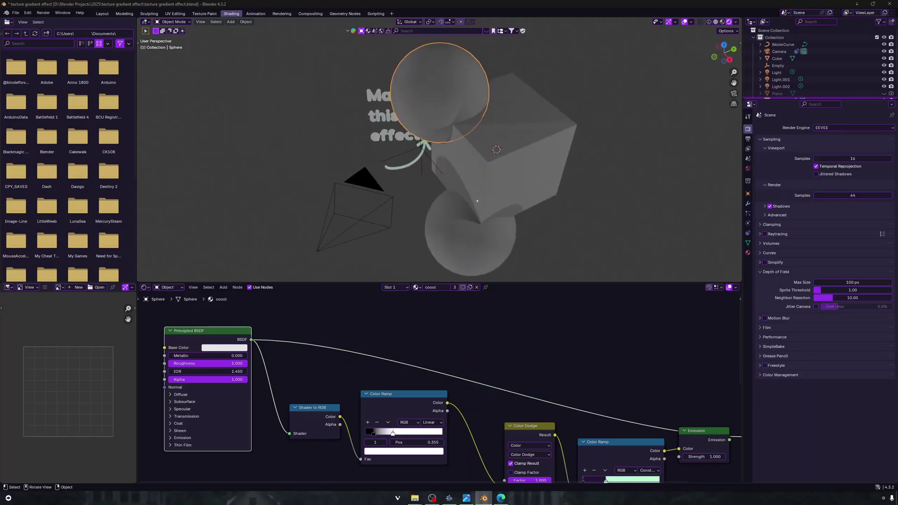
Step: Examine the plain shading and cast shadows on the spheres and cube from several angles
middle_drag(522, 122, 580, 105)
click(580, 105)
shift+middle_drag(536, 133, 483, 137)
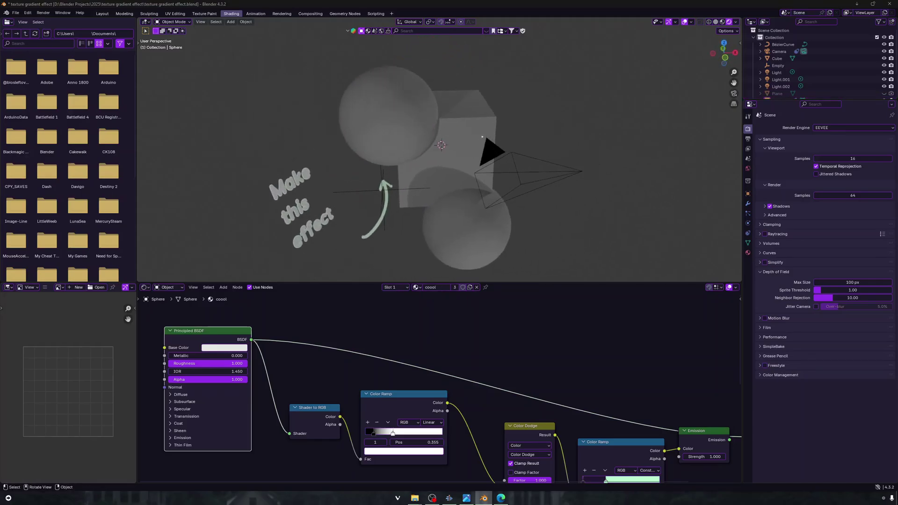
scroll(461, 197, up, 4)
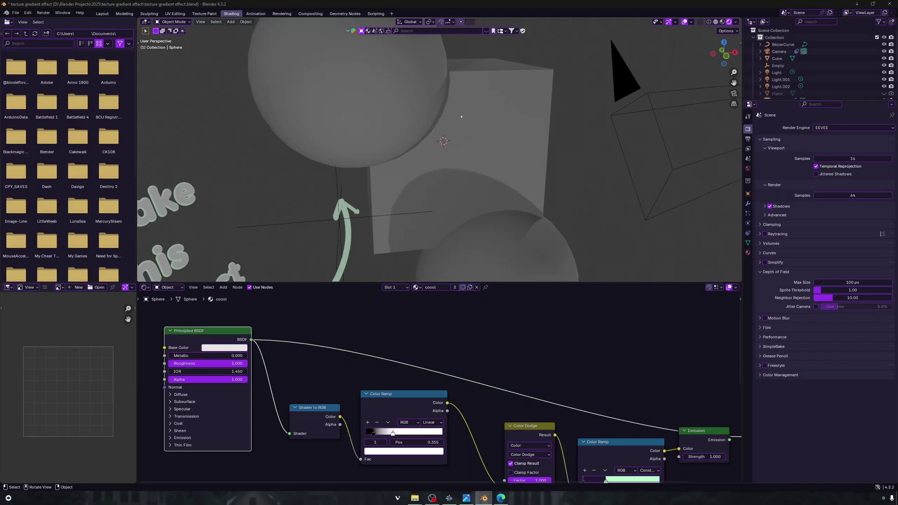
middle_drag(423, 135, 435, 101)
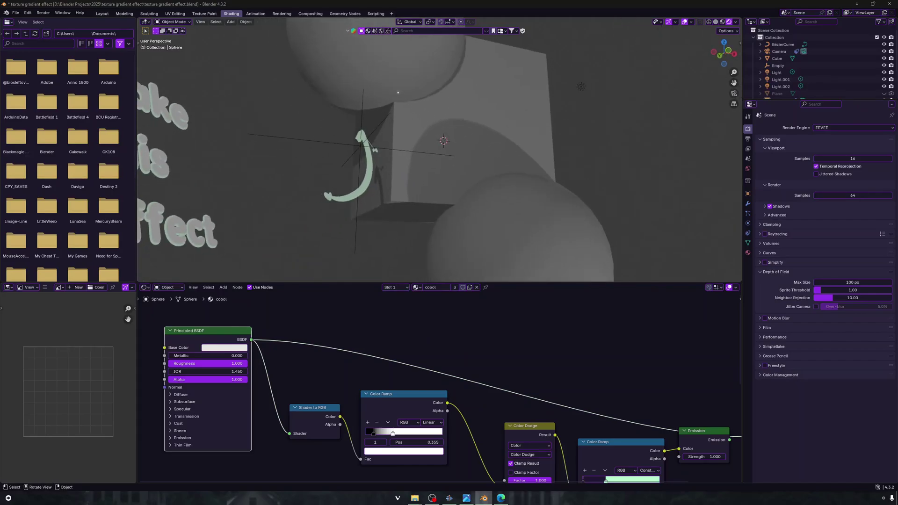
middle_drag(441, 139, 420, 152)
scroll(423, 146, down, 5)
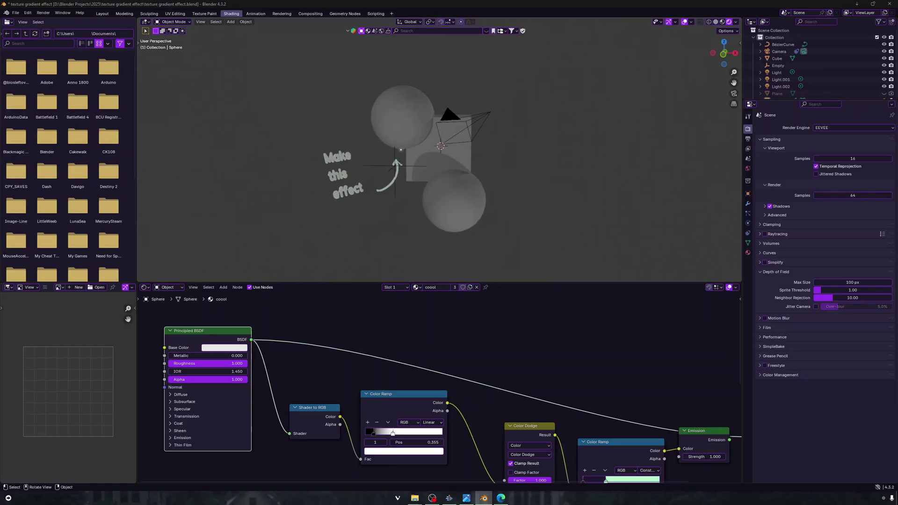
Step: Place the Shader to RGB node beside the Principled BSDF and preview its color output on the material
drag(320, 408, 299, 364)
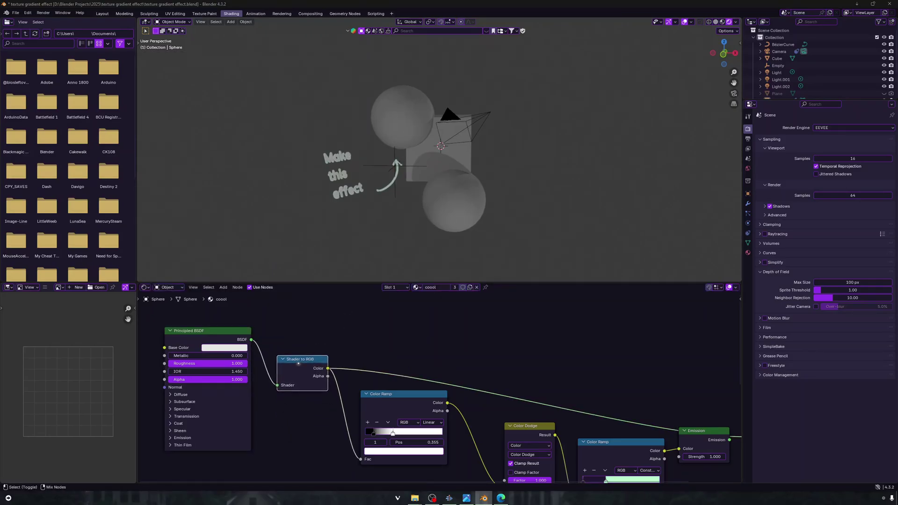
scroll(367, 150, up, 4)
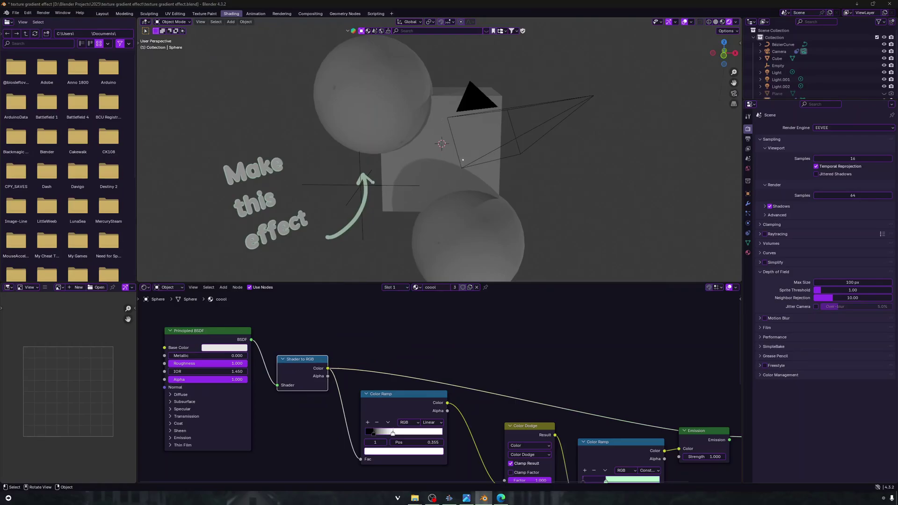
drag(306, 359, 296, 337)
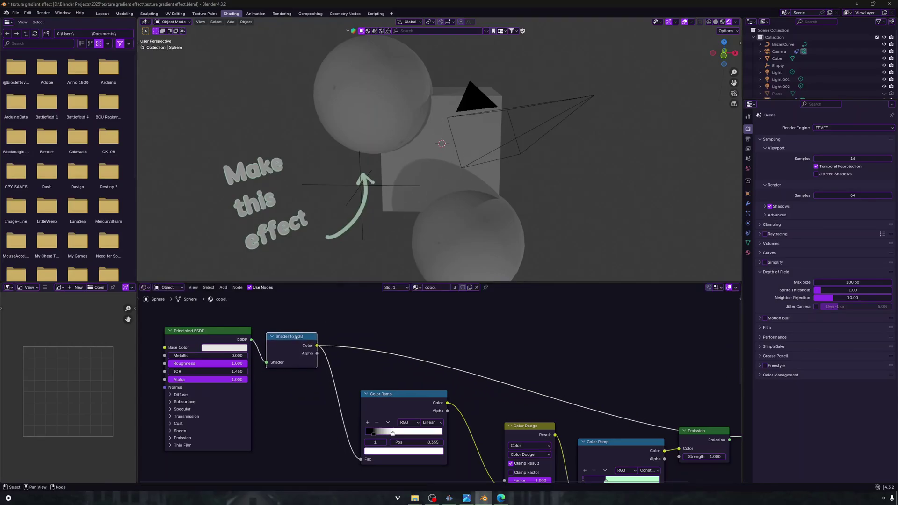
Step: Move the first Color Ramp closer to the Shader to RGB node and preview its output on the material
drag(394, 399, 366, 386)
middle_drag(580, 468, 537, 366)
middle_drag(359, 302, 370, 375)
ctrl+shift+click(349, 356)
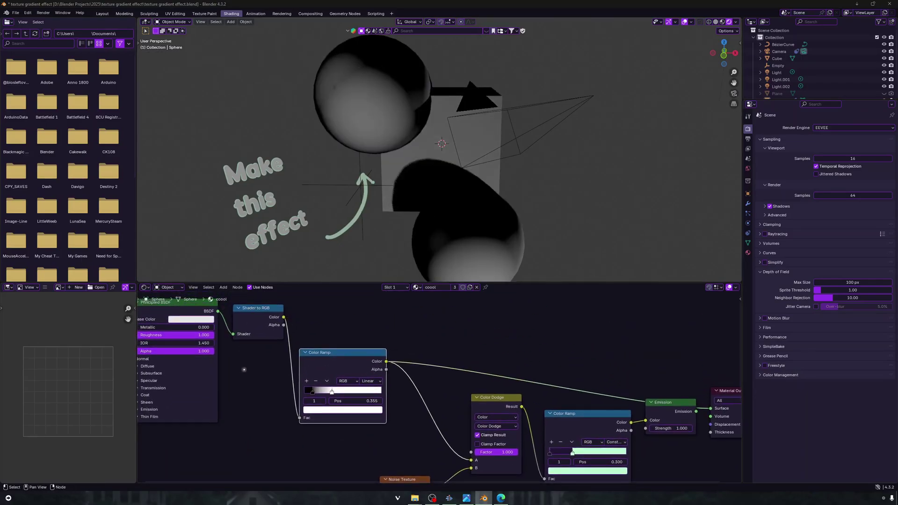
Step: Compare the Principled BSDF preview with the first Color Ramp's, and set the ramp's white stop to position 0.382
middle_drag(279, 360, 281, 396)
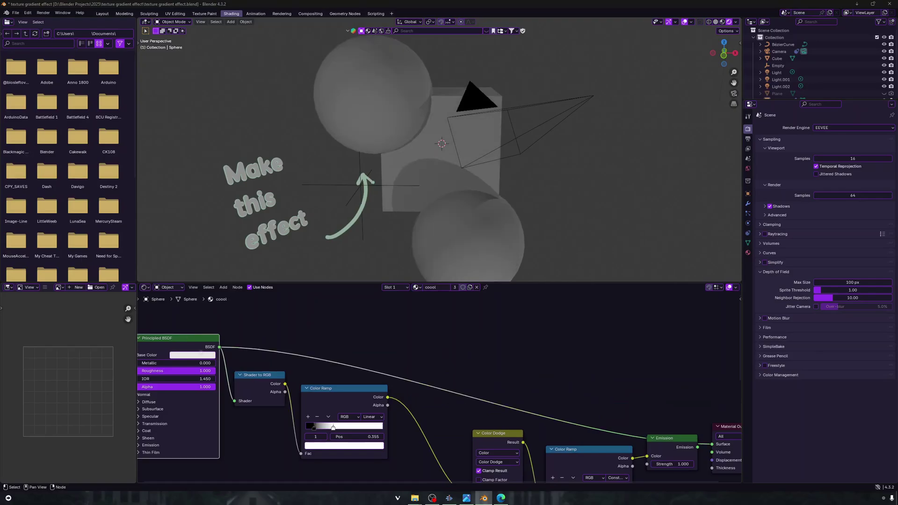
click(346, 394)
middle_drag(432, 439, 441, 365)
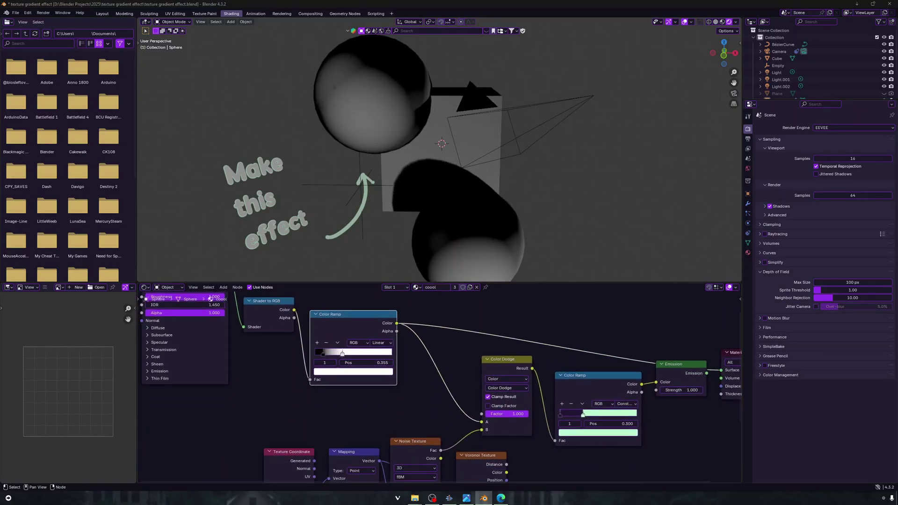
drag(343, 354, 345, 354)
Step: Nudge the Color Dodge node and review its blending modes, keeping Color Dodge
middle_drag(460, 403, 387, 412)
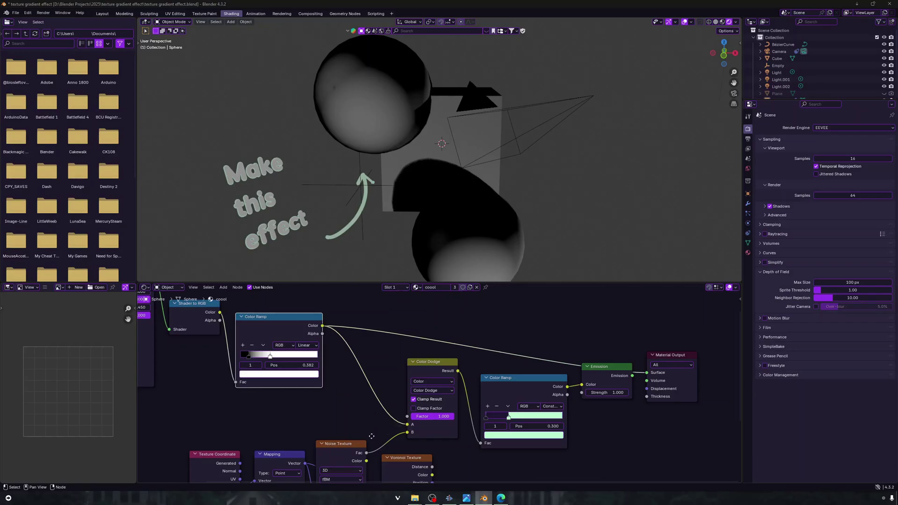
mouse_move(369, 455)
middle_down()
mouse_move(375, 372)
mouse_move(400, 375)
mouse_move(414, 394)
middle_up()
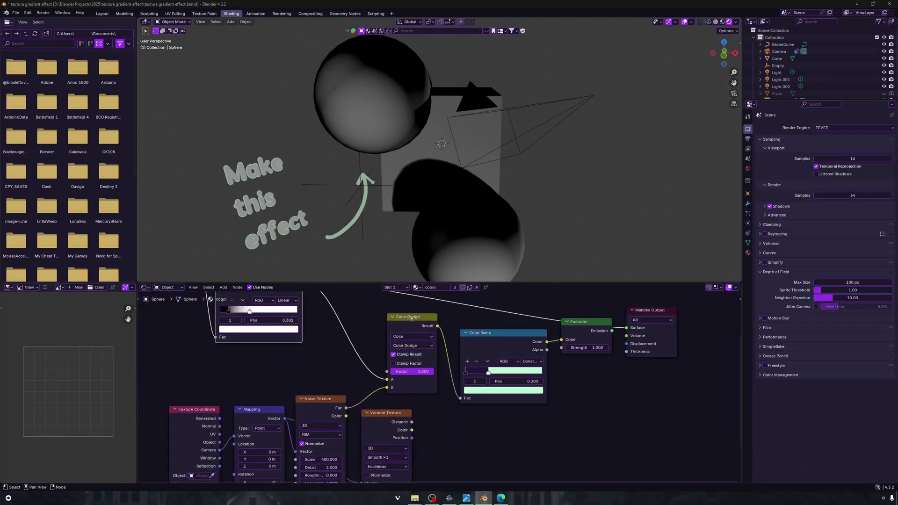
drag(412, 319, 408, 316)
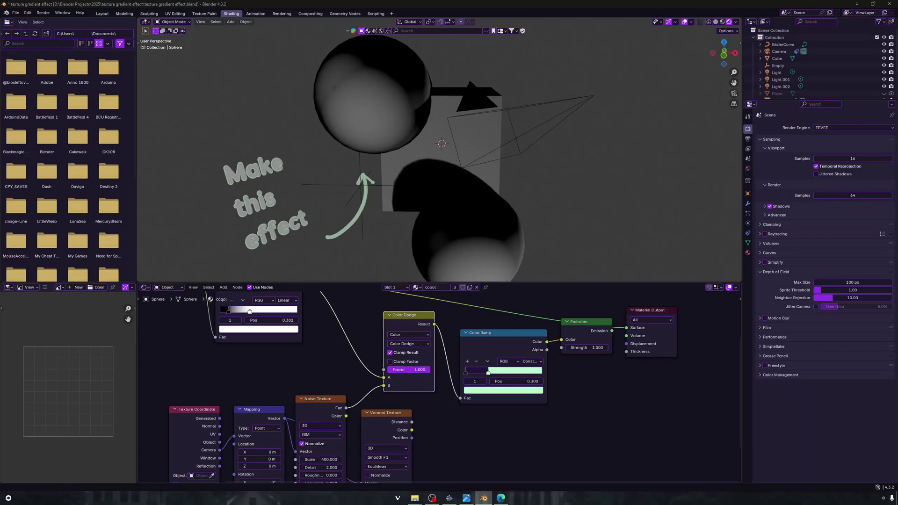
click(413, 345)
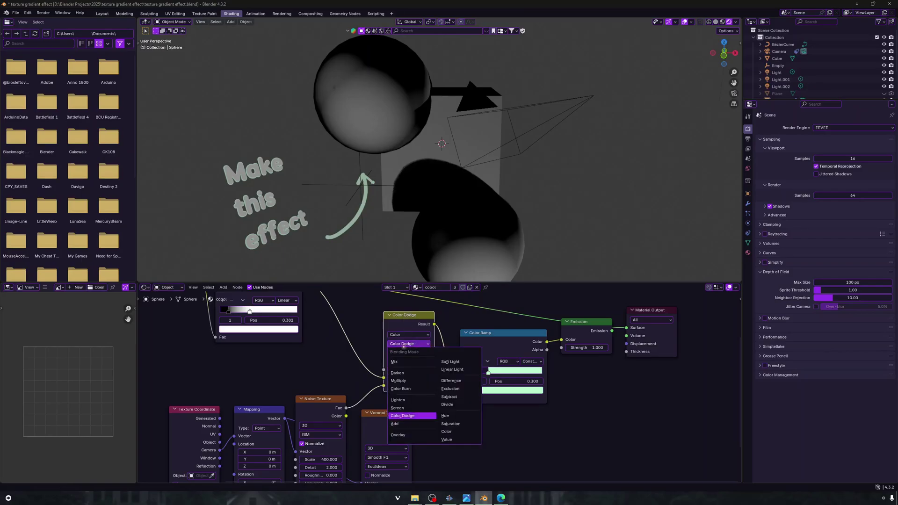
click(379, 343)
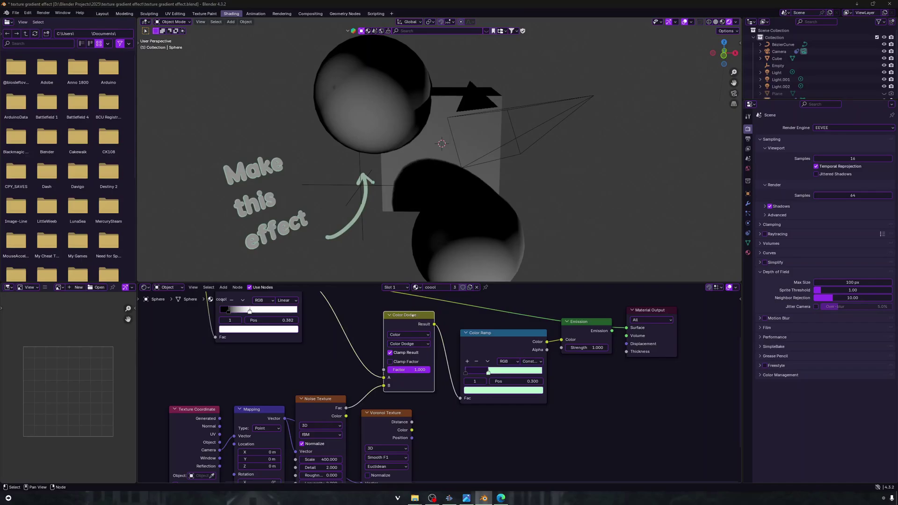
Step: Move the Emission and second Color Ramp nodes lower, and preview the Color Dodge result on the objects
drag(591, 329, 597, 351)
drag(509, 349, 506, 388)
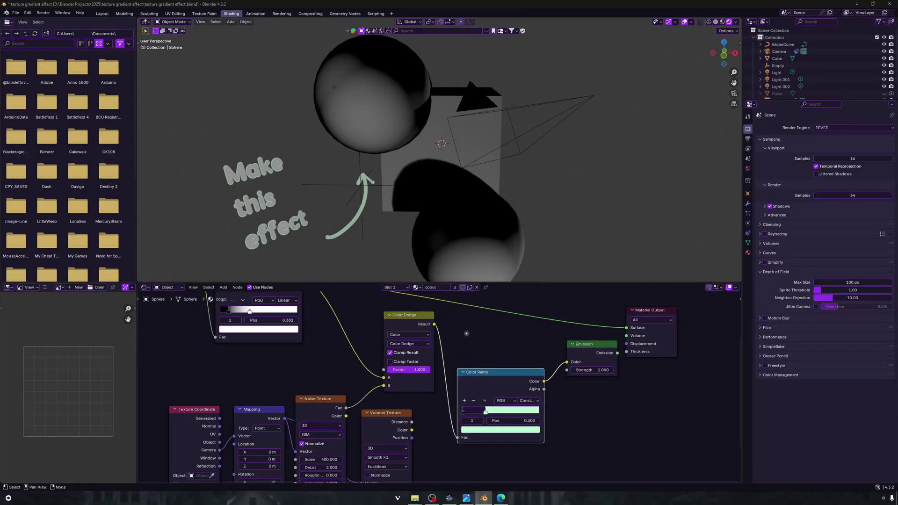
middle_drag(451, 330, 429, 348)
ctrl+shift+click(392, 332)
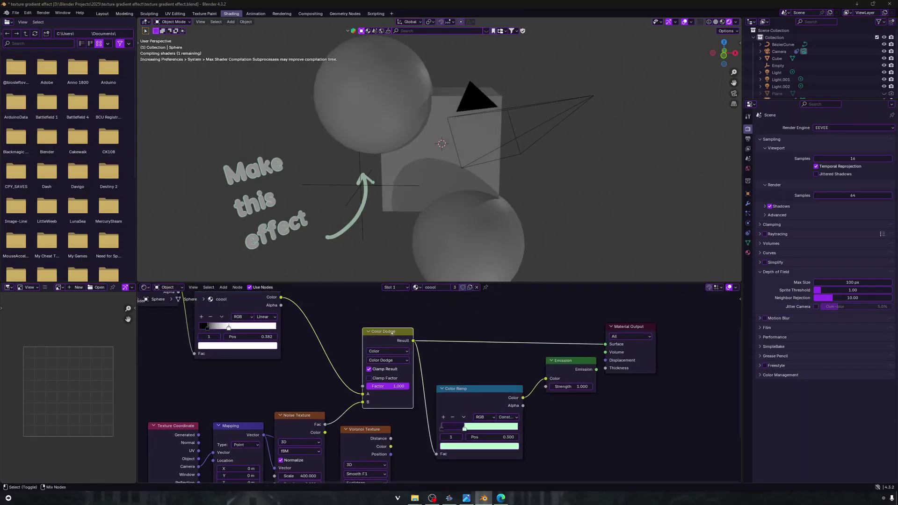
scroll(378, 202, up, 7)
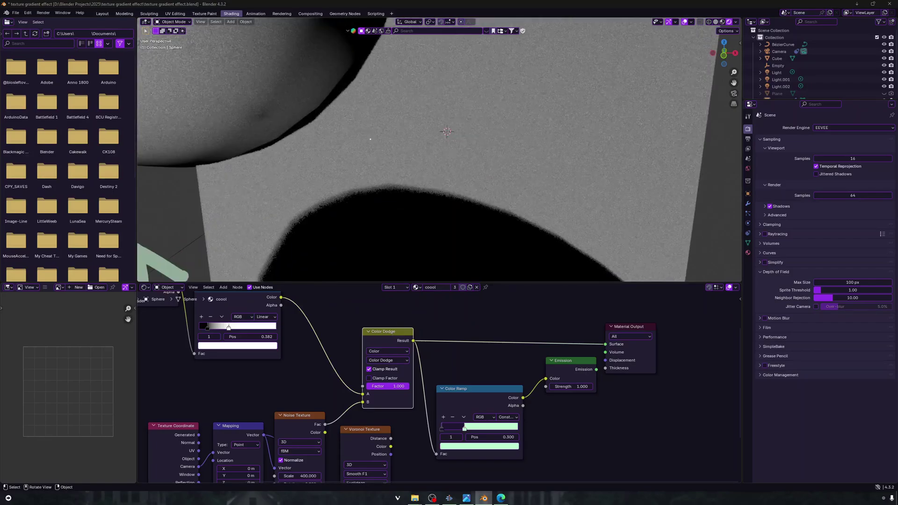
shift+middle_drag(377, 200, 347, 139)
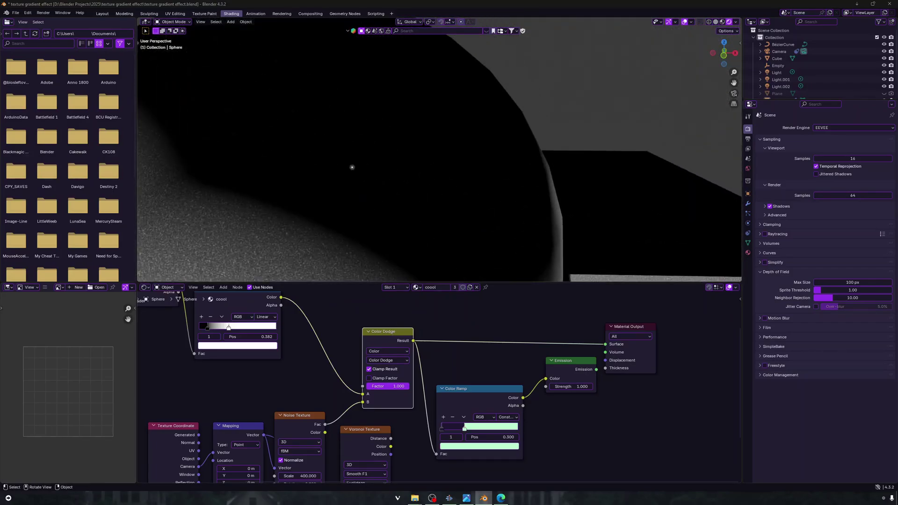
Step: Examine the Color Dodge preview up close on the sphere and cube, comparing the grain in lit and shadowed areas
shift+middle_drag(399, 183, 681, 28)
scroll(410, 173, down, 4)
scroll(410, 173, up, 8)
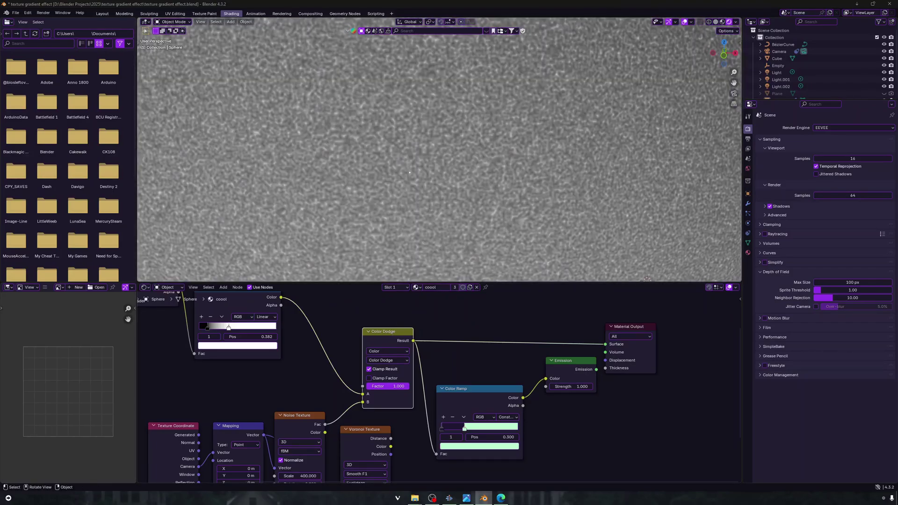
shift+middle_drag(382, 189, 408, 108)
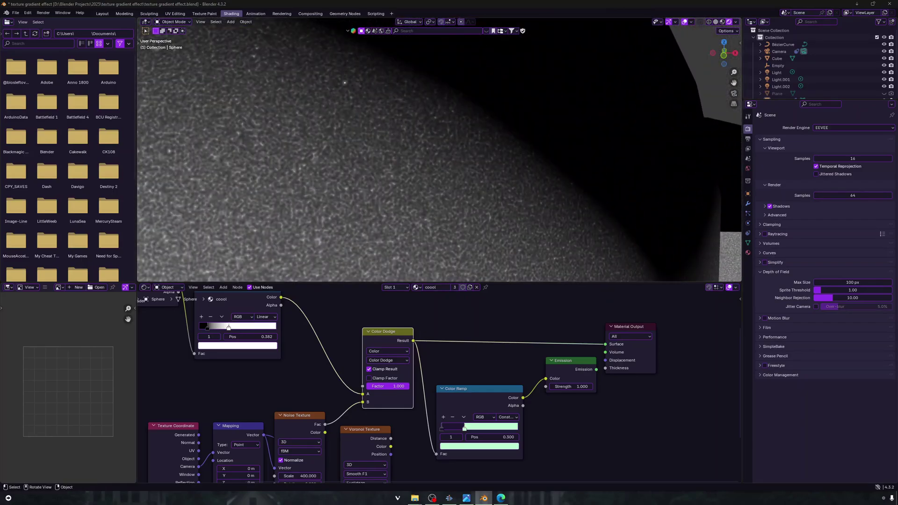
scroll(459, 153, down, 6)
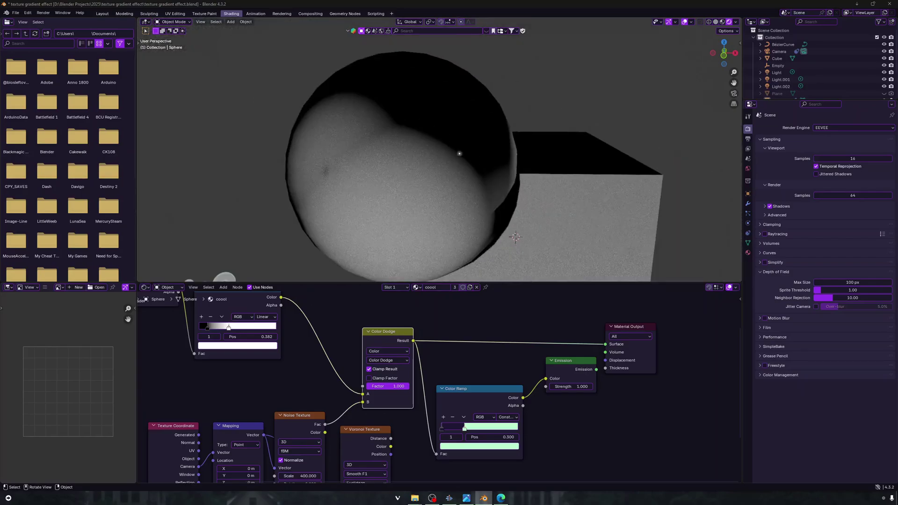
scroll(431, 171, up, 5)
scroll(437, 192, down, 5)
shift+middle_drag(437, 191, 422, 98)
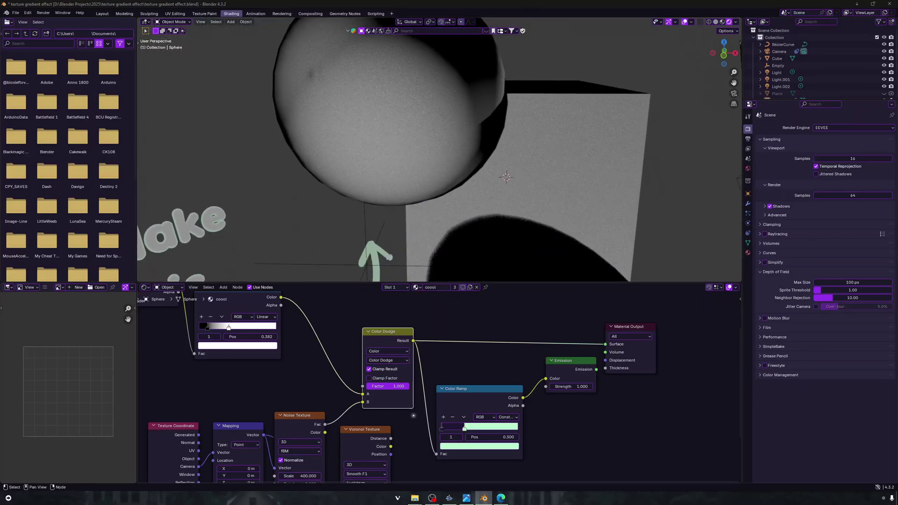
Step: Move the second Color Ramp beside the Color Dodge node, check its Constant interpolation, and inspect the unramped grain on the sphere
middle_drag(415, 415, 378, 385)
drag(423, 365, 408, 329)
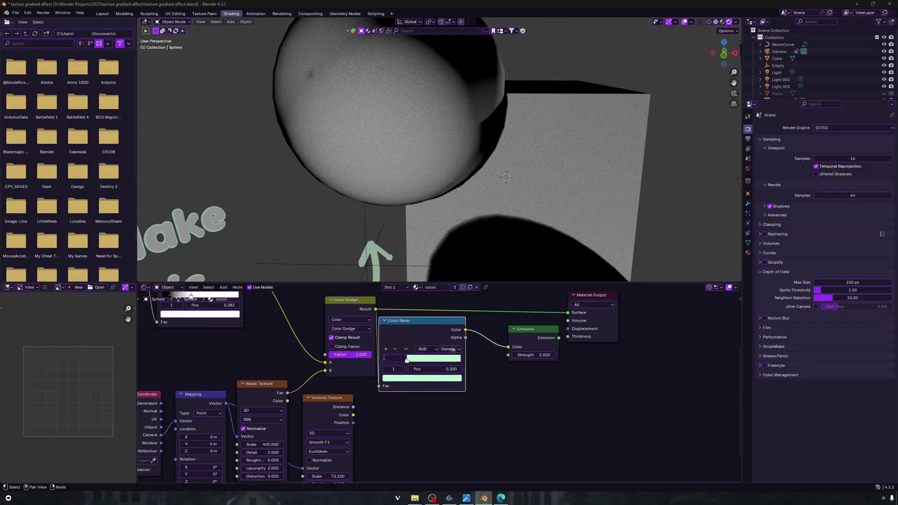
click(453, 350)
scroll(417, 108, up, 6)
scroll(427, 129, down, 3)
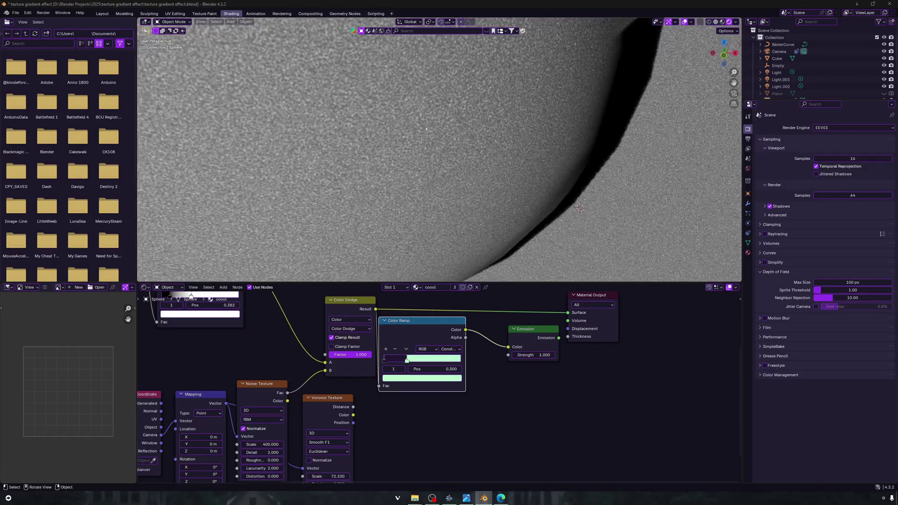
scroll(427, 129, down, 4)
Step: Preview the second Color Ramp's output on the material, then the Emission node's, spacing both nodes after Color Dodge
middle_drag(480, 326, 489, 345)
ctrl+shift+click(437, 346)
key(g)
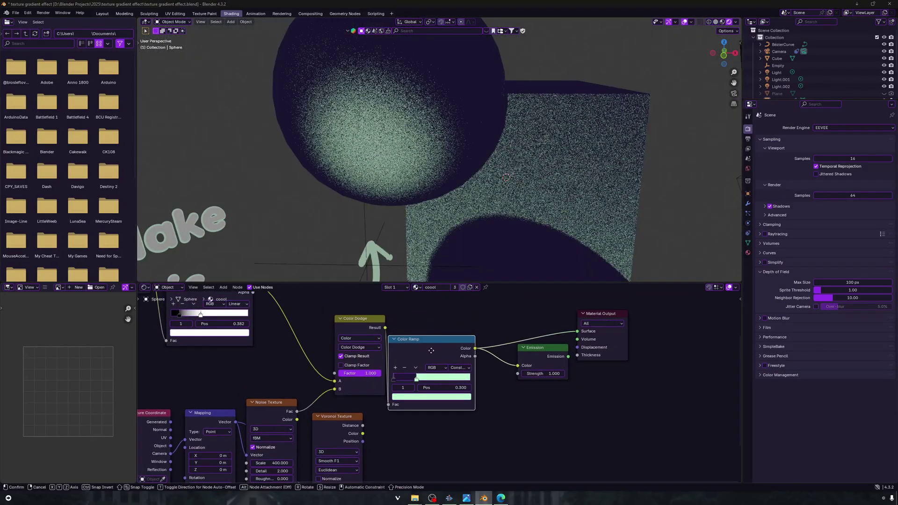
click(438, 349)
scroll(440, 164, up, 5)
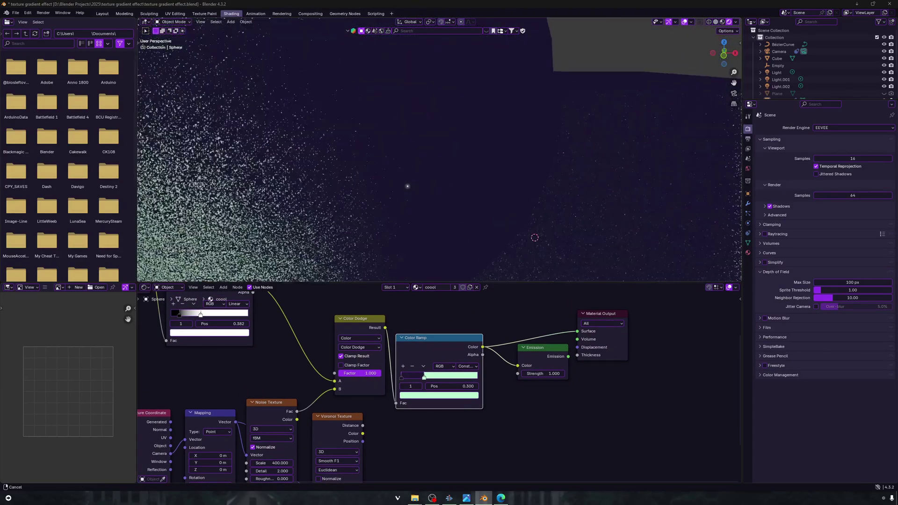
middle_drag(437, 236, 421, 203)
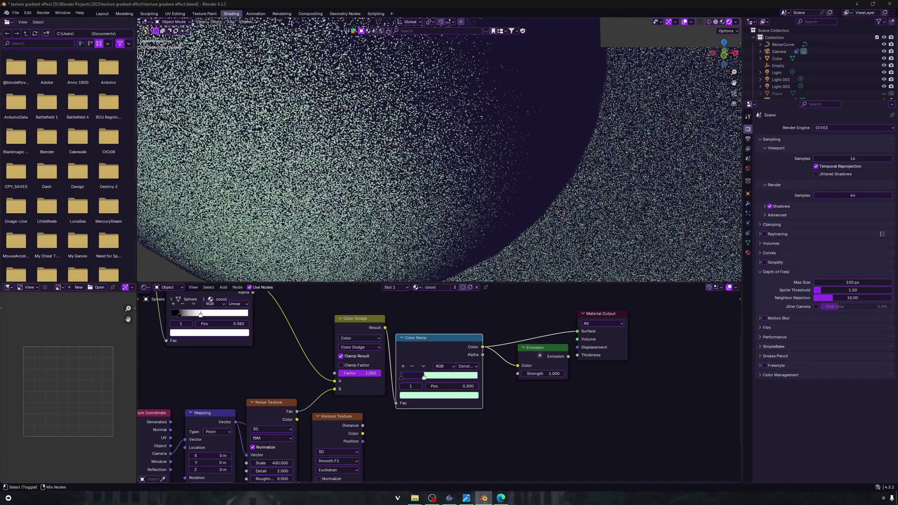
drag(540, 355, 523, 338)
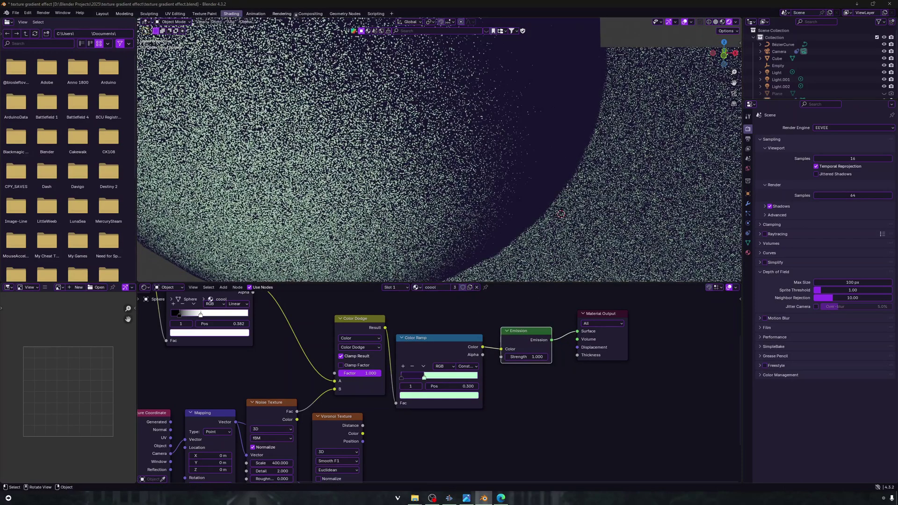
Step: Render the image in the Compositing workspace and shift the Glare node slightly to review the Bloom result over the backdrop
click(309, 13)
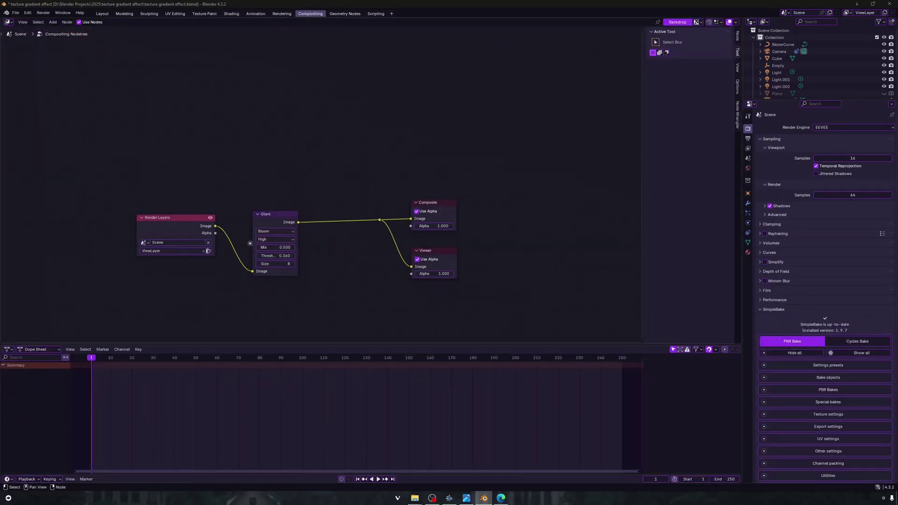
key(F12)
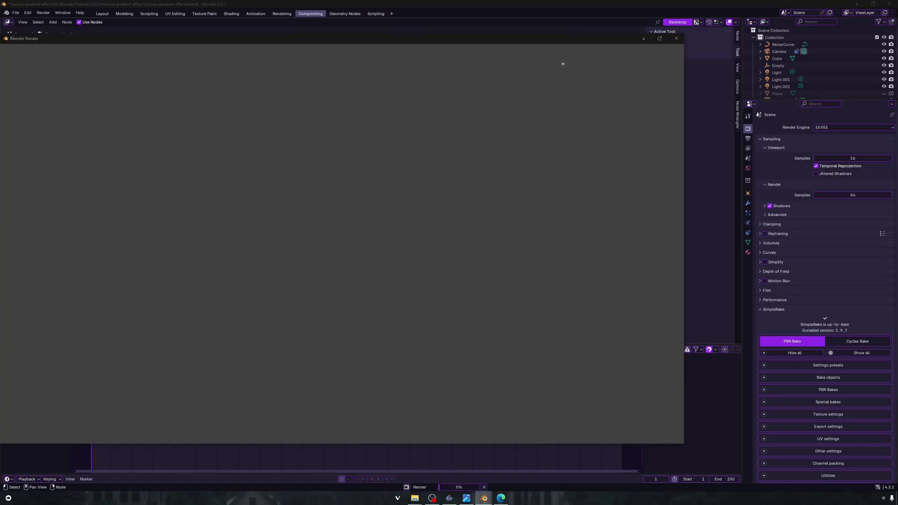
key(Escape)
drag(260, 218, 267, 209)
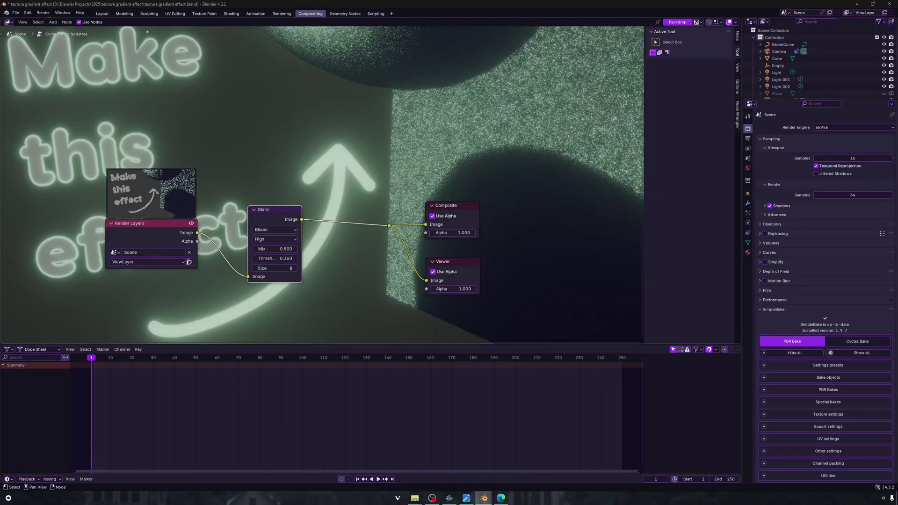
Step: Return to the Shading workspace and space out the Texture Coordinate, Mapping and Noise Texture nodes, moving the Voronoi Texture below them
click(231, 13)
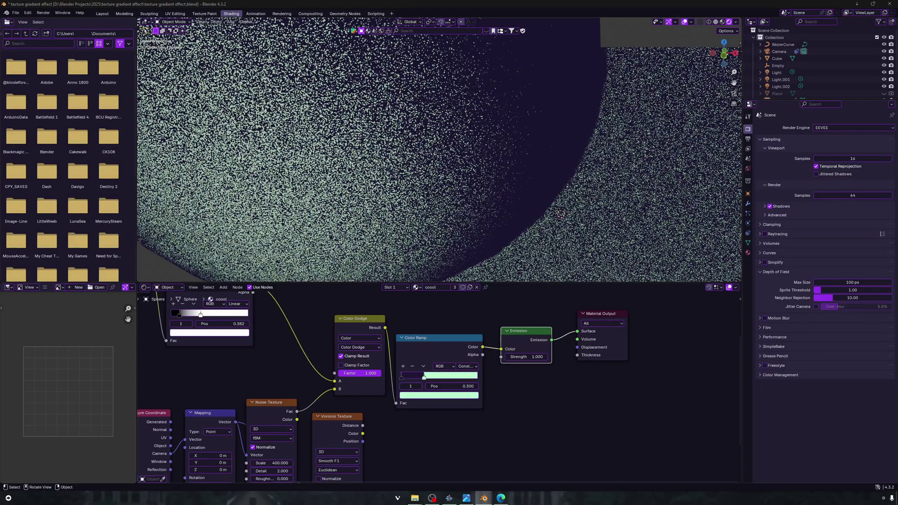
scroll(515, 393, up, 3)
middle_drag(445, 393, 511, 356)
scroll(419, 242, up, 2)
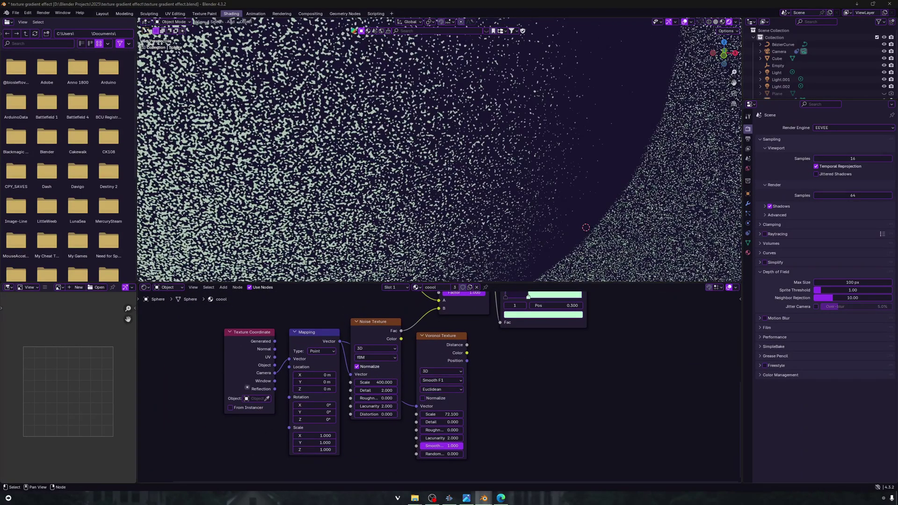
drag(240, 335, 220, 334)
drag(309, 336, 284, 336)
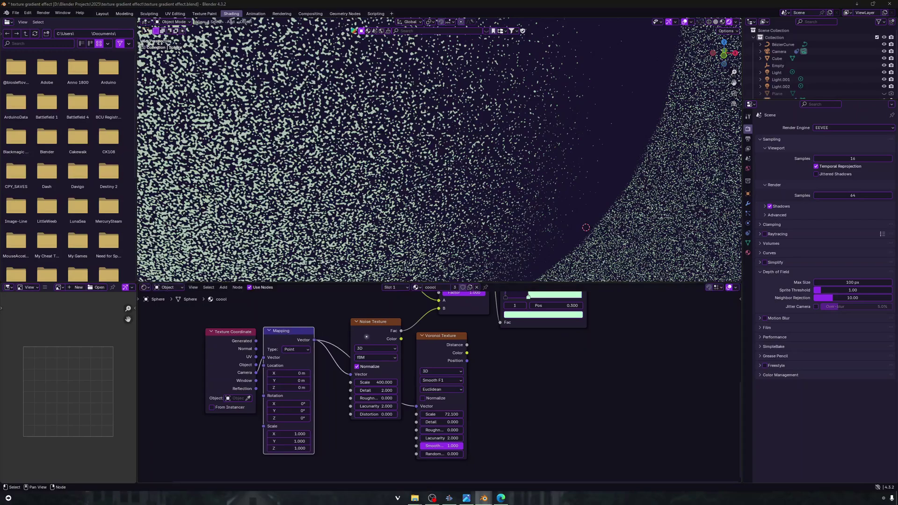
drag(442, 351, 398, 485)
drag(384, 336, 388, 324)
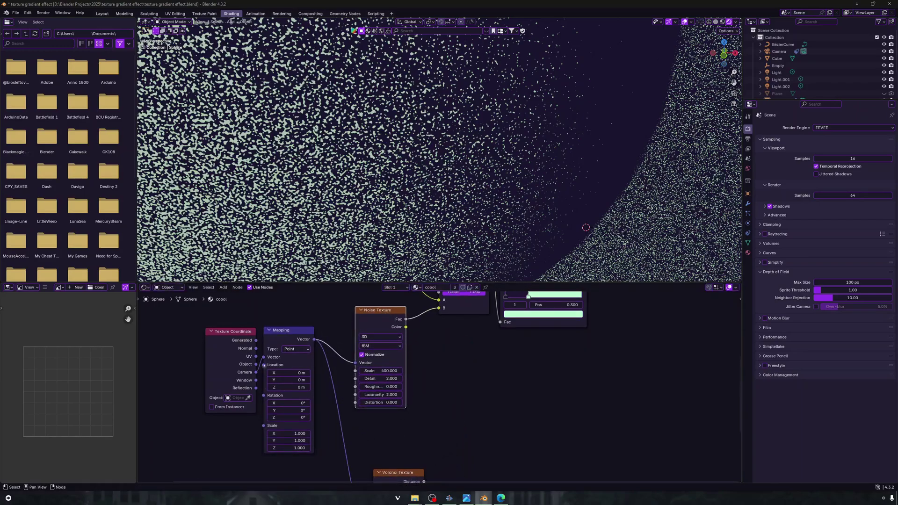
drag(231, 335, 212, 334)
drag(263, 357, 236, 372)
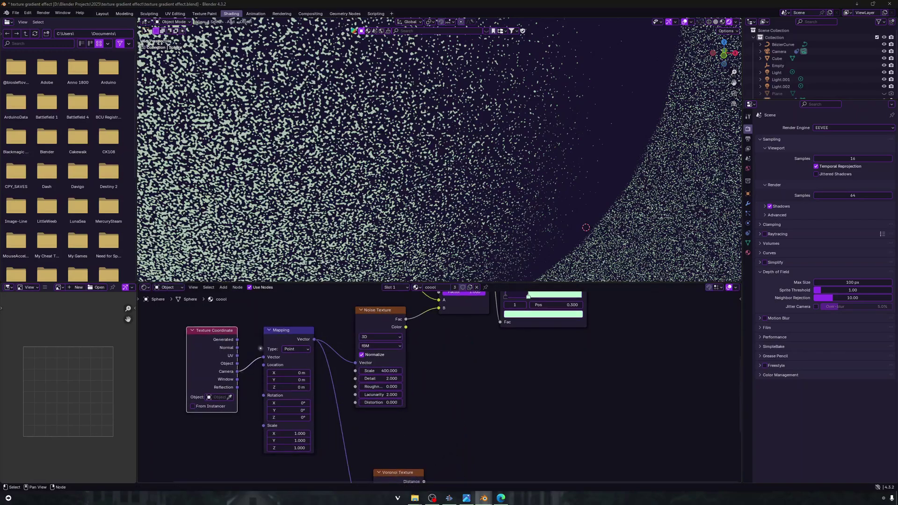
Step: View the scene through the camera and examine the grain on the cube up close
shift+middle_drag(430, 194, 418, 195)
key(KP_0)
scroll(407, 193, up, 5)
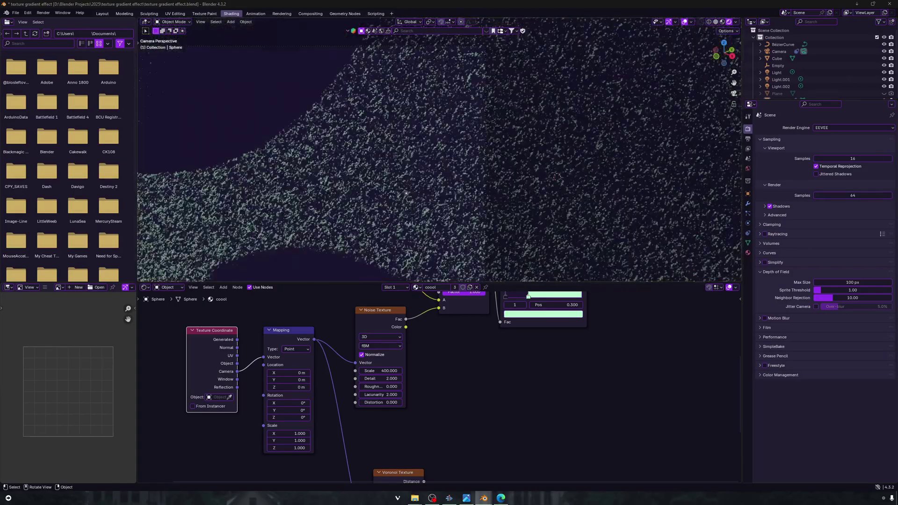
scroll(406, 193, up, 6)
mouse_move(413, 194)
shift+middle_down()
mouse_move(429, 192)
mouse_move(417, 182)
shift+middle_up()
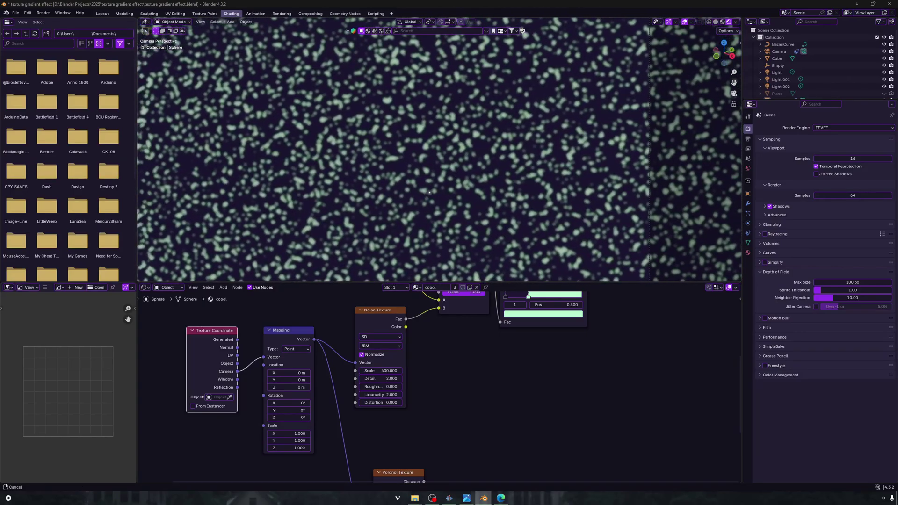
Step: Try moving the camera to test how the grain follows it with Camera texture coordinates
click(638, 168)
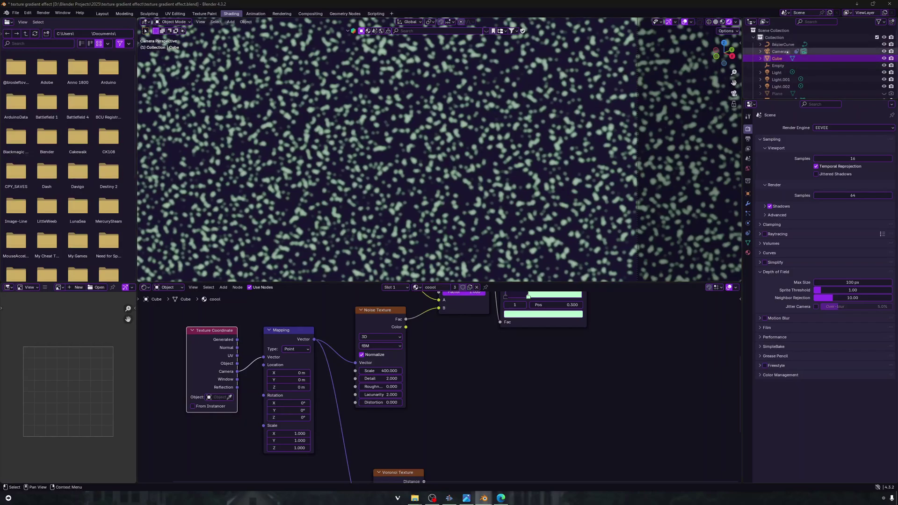
click(779, 52)
key(g)
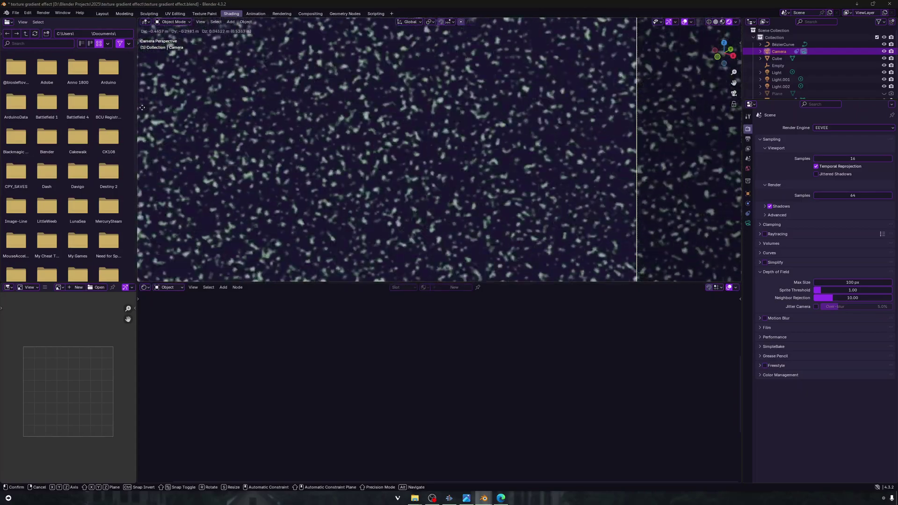
right_click(684, 101)
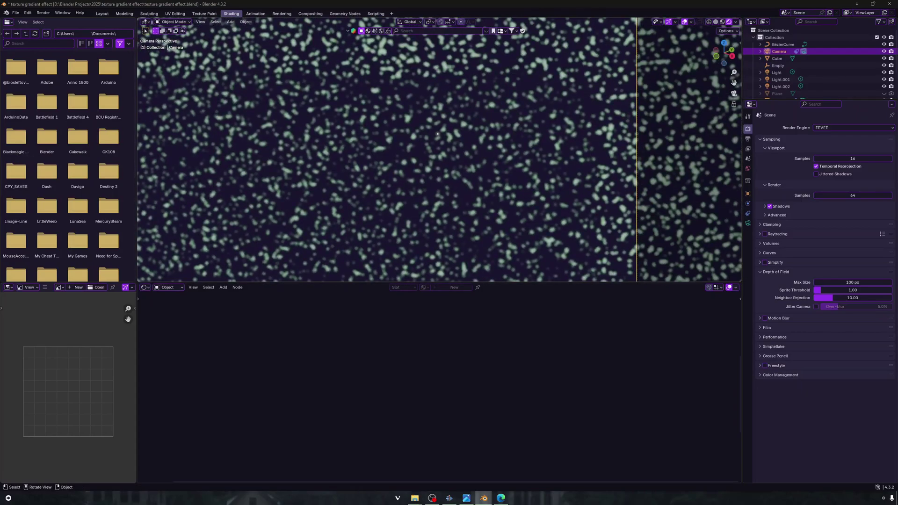
Step: Try Generated texture coordinates on the cube's Mapping vector with a camera move, and reconnect the Camera output
click(468, 173)
drag(237, 340, 264, 357)
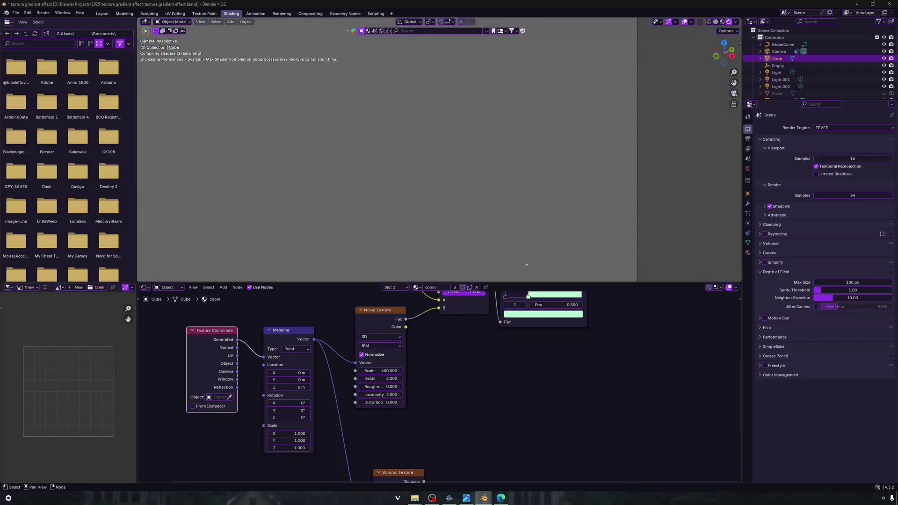
click(784, 53)
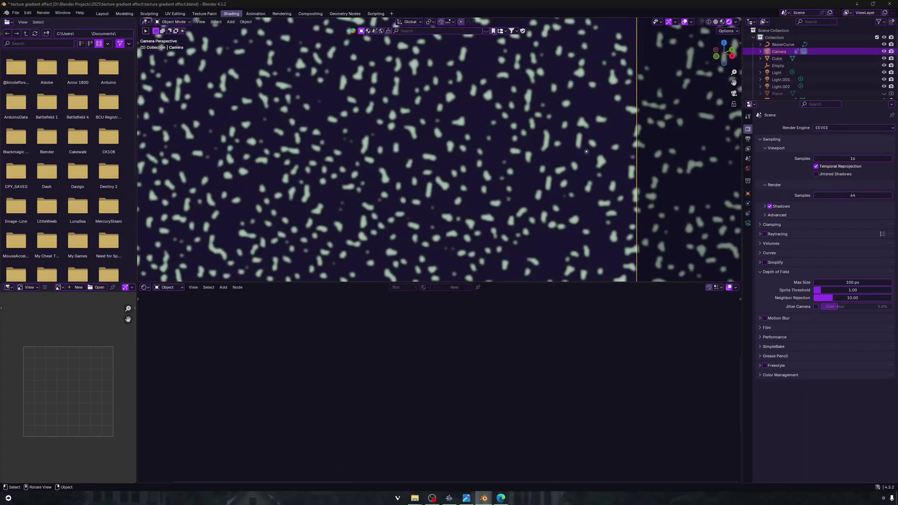
key(g)
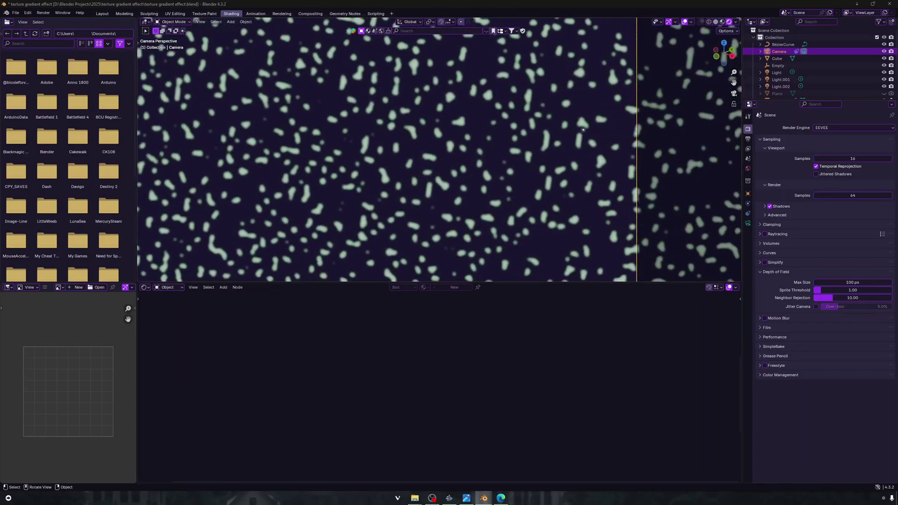
click(590, 146)
click(465, 393)
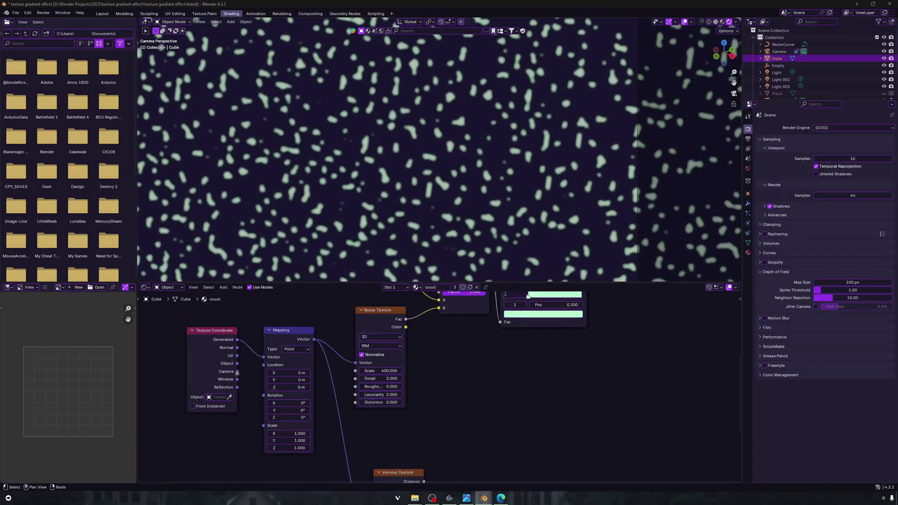
drag(237, 372, 263, 357)
Step: Replace the Noise Texture with the Voronoi Texture's Distance output in Color Dodge's B input, placing the Noise node lower
drag(398, 473, 464, 351)
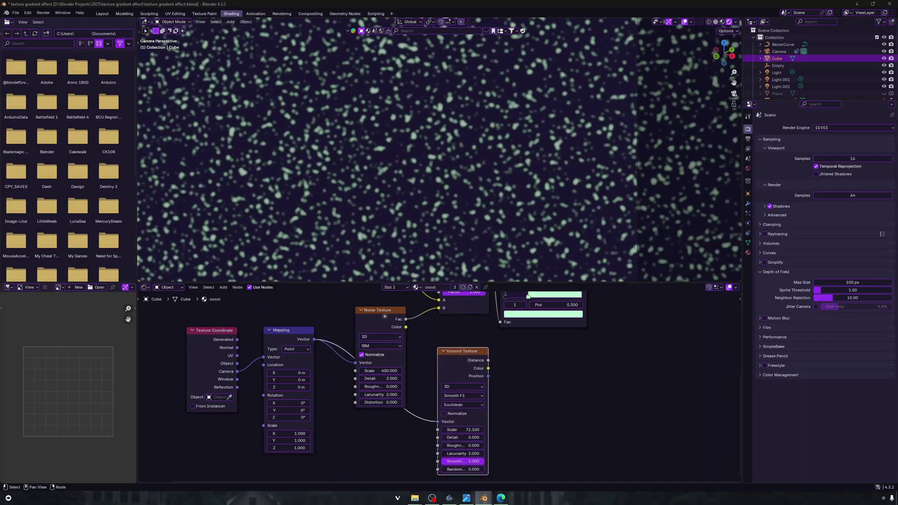
drag(384, 317, 352, 393)
drag(460, 350, 415, 312)
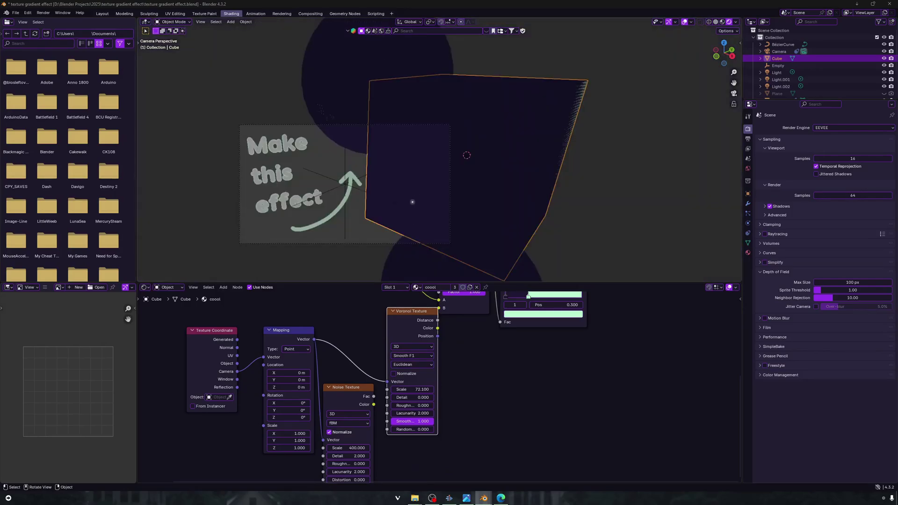
scroll(371, 192, up, 3)
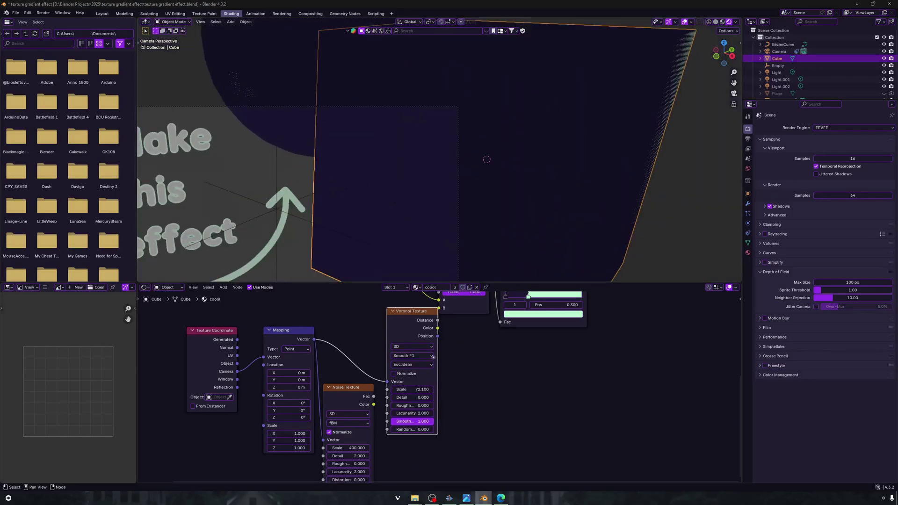
middle_drag(433, 357, 408, 375)
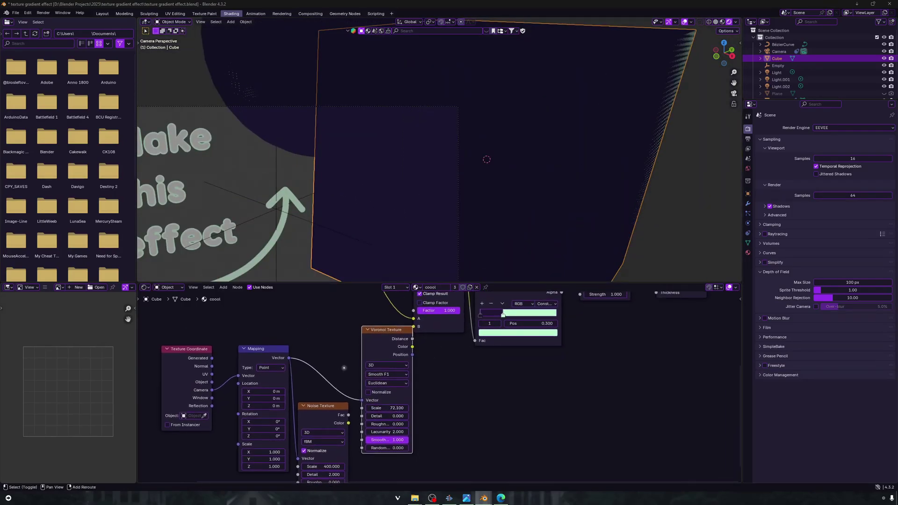
middle_drag(432, 309, 389, 347)
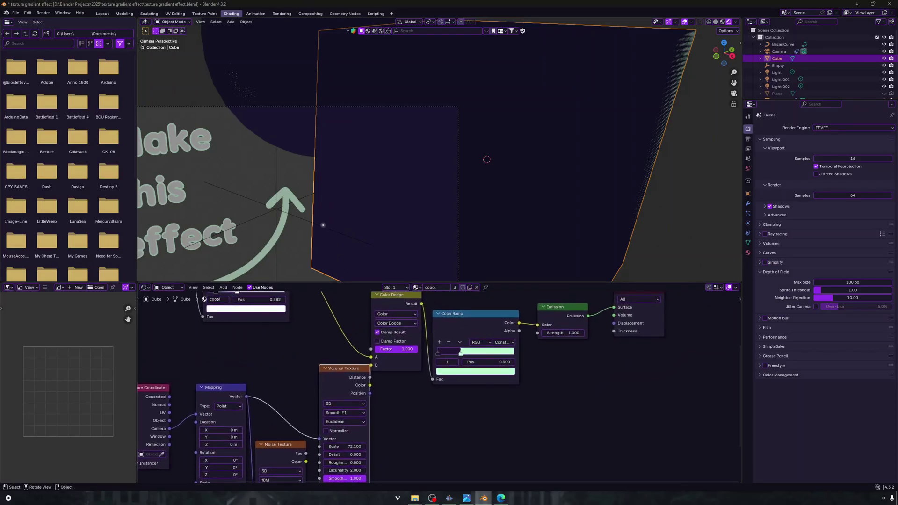
Step: Examine the Voronoi dot pattern on the sphere from several angles and distances
scroll(323, 226, up, 3)
mouse_move(398, 230)
middle_down()
mouse_move(497, 201)
mouse_move(405, 194)
mouse_move(414, 236)
middle_up()
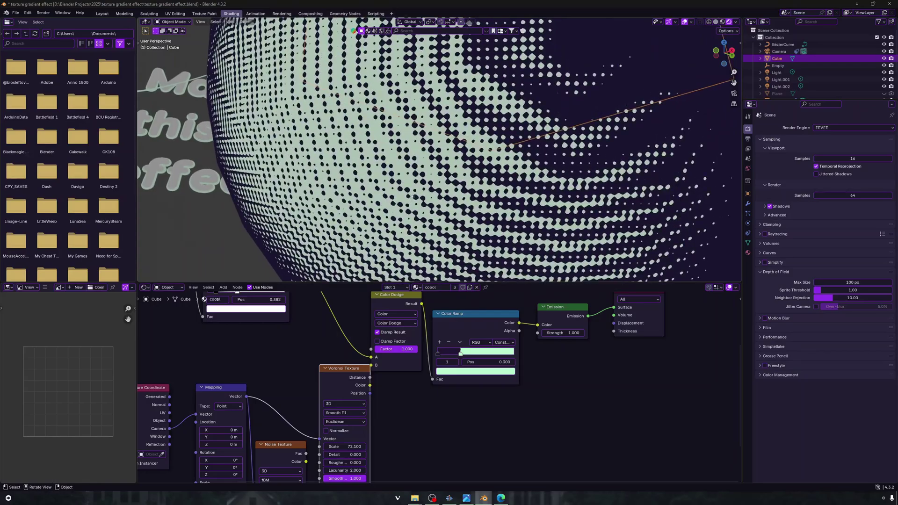
middle_drag(413, 196, 413, 219)
scroll(417, 215, down, 5)
middle_drag(443, 183, 433, 211)
scroll(427, 218, up, 4)
Step: Move the Voronoi Texture aside and reconnect the Noise Texture's Fac output to Color Dodge's B input
drag(339, 384, 367, 413)
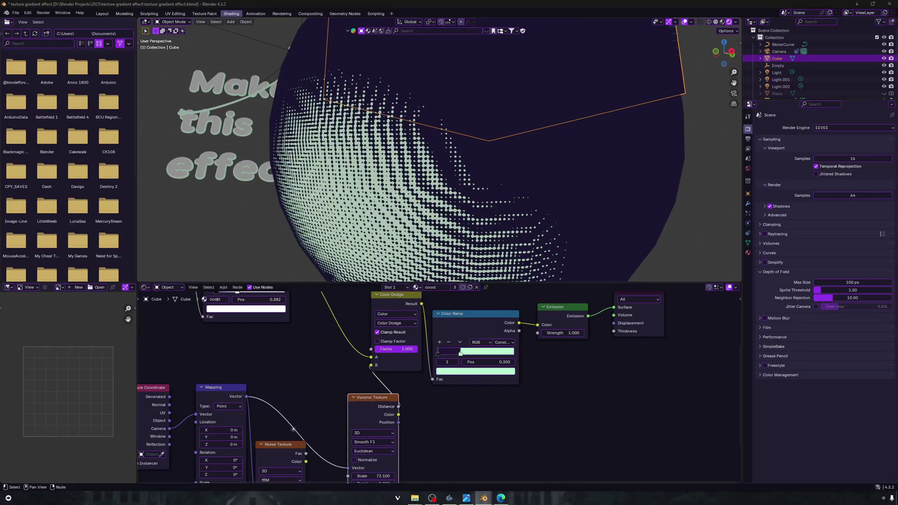
mouse_move(281, 444)
mouse_down()
mouse_move(283, 370)
mouse_move(371, 365)
mouse_up()
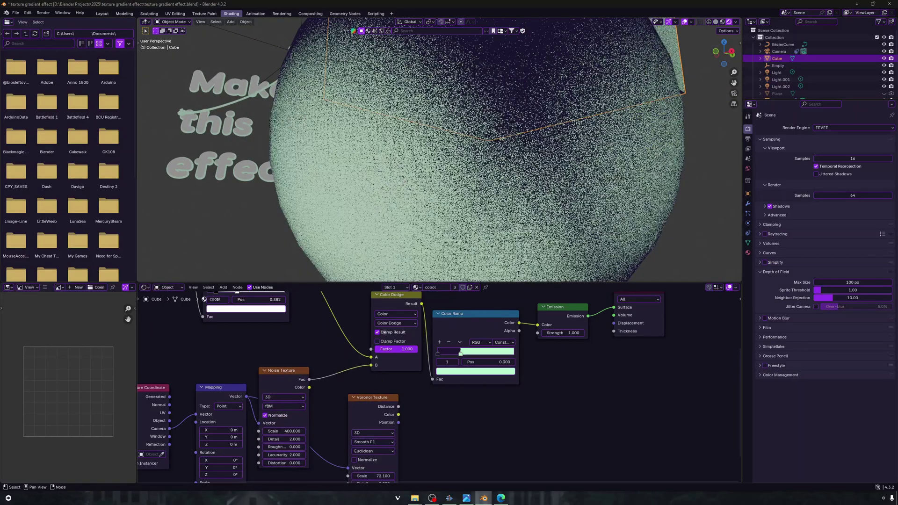
Step: Shift the light stop of the constant Color Ramp to position 0.259
scroll(428, 206, down, 3)
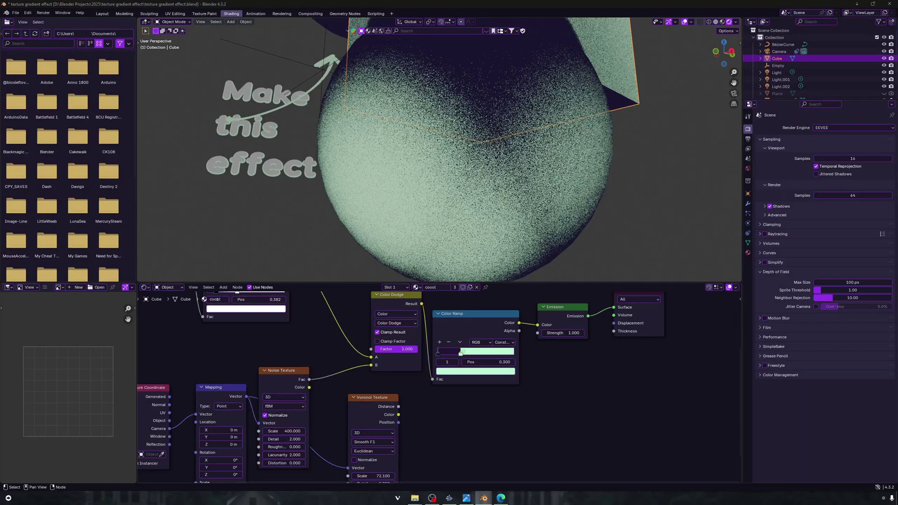
drag(461, 353, 459, 354)
middle_drag(579, 379, 567, 405)
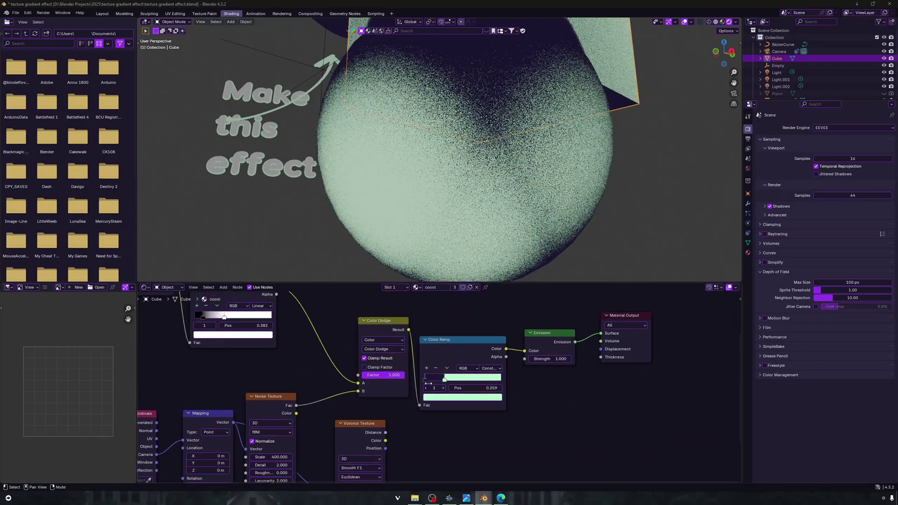
middle_drag(428, 384, 436, 401)
Step: Set the linear Color Ramp's black stop to 0.132 and the constant Color Ramp's light stop to 0.223
drag(233, 333, 213, 334)
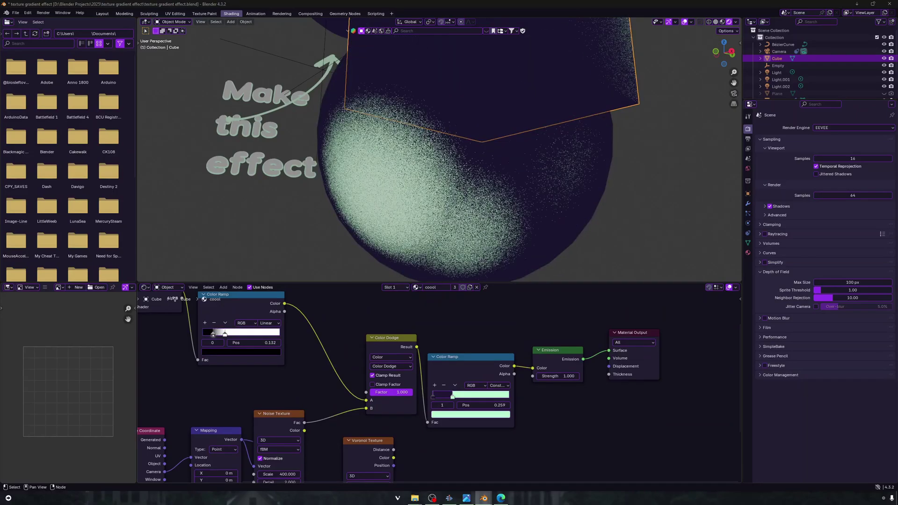
drag(453, 396, 450, 396)
scroll(523, 190, down, 4)
middle_drag(527, 189, 517, 201)
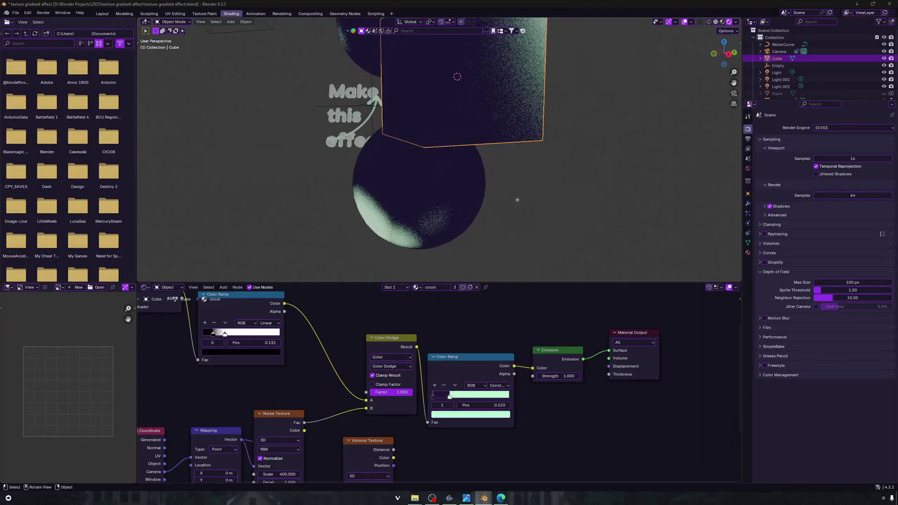
scroll(517, 200, down, 6)
shift+middle_drag(486, 171, 443, 146)
scroll(494, 243, up, 5)
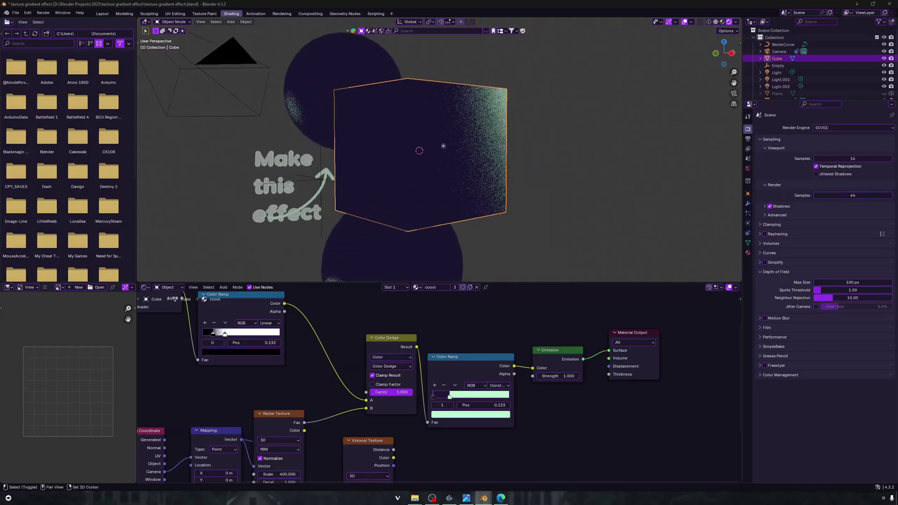
middle_drag(397, 193, 405, 188)
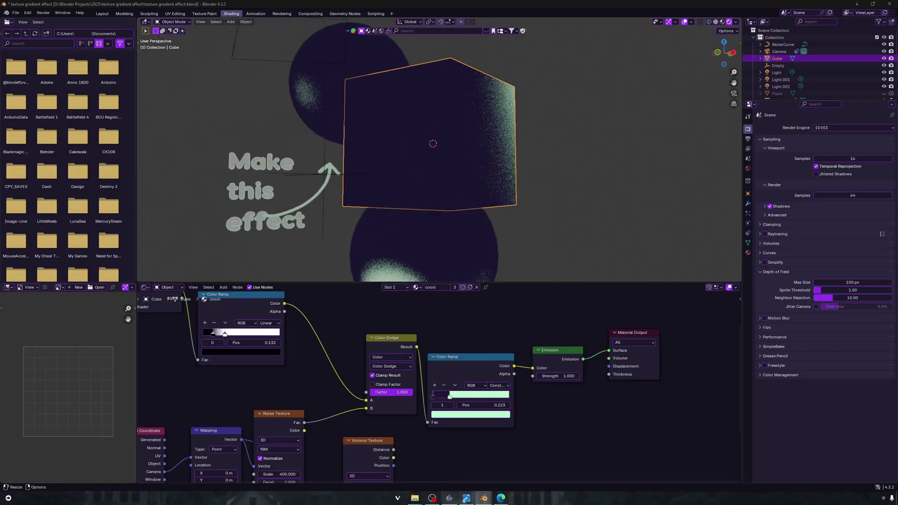
Step: Switch to the image viewer, examine the red-and-purple reference screenshot's shading and node setup, and close it
click(467, 498)
scroll(347, 193, up, 5)
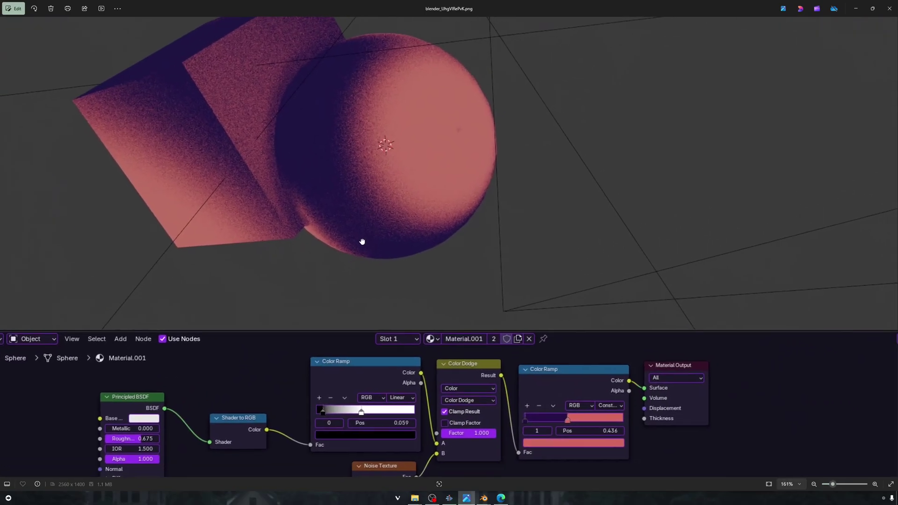
drag(362, 242, 359, 245)
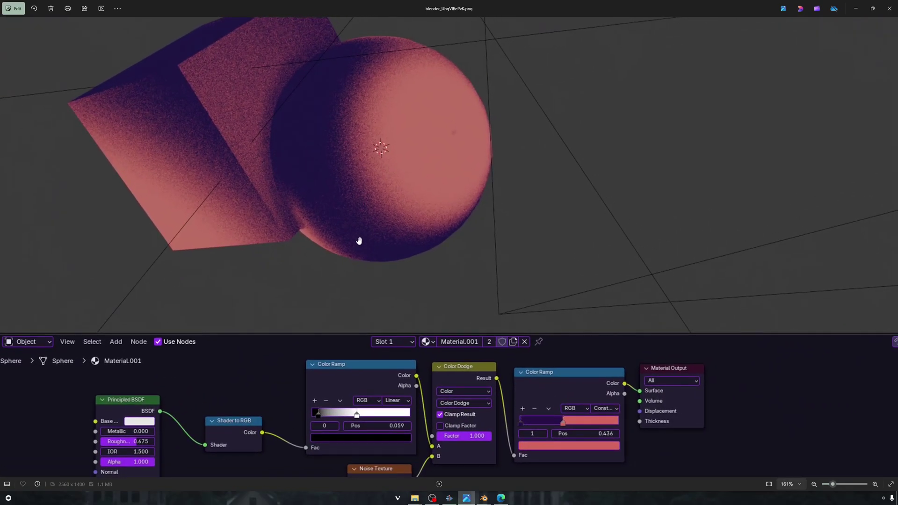
scroll(361, 232, down, 4)
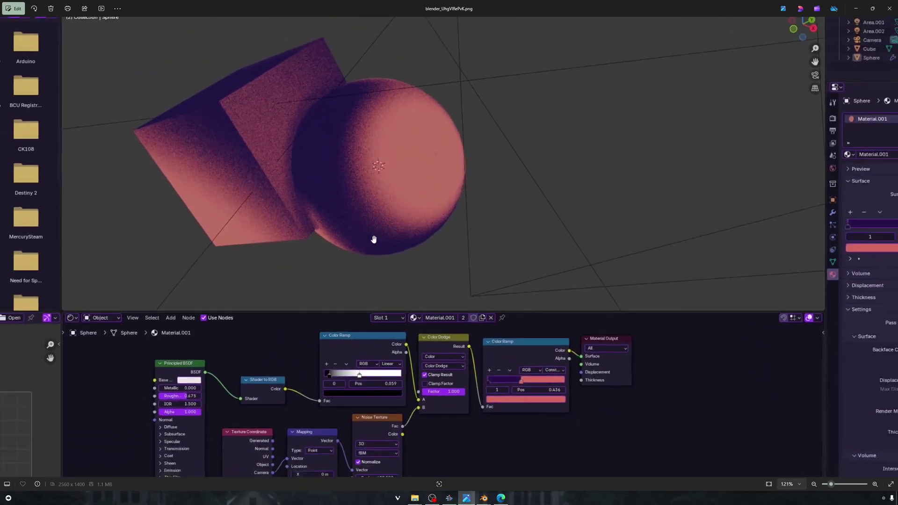
scroll(370, 215, up, 2)
drag(329, 199, 349, 284)
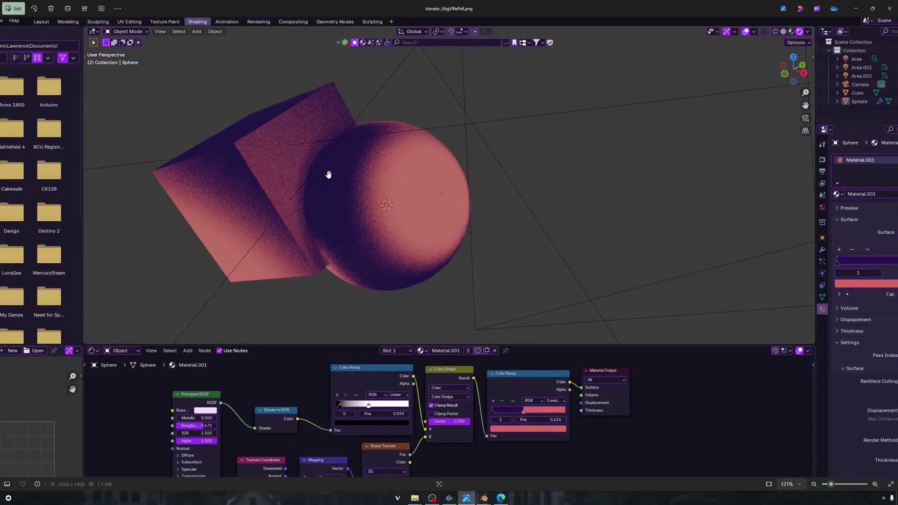
drag(413, 286, 400, 265)
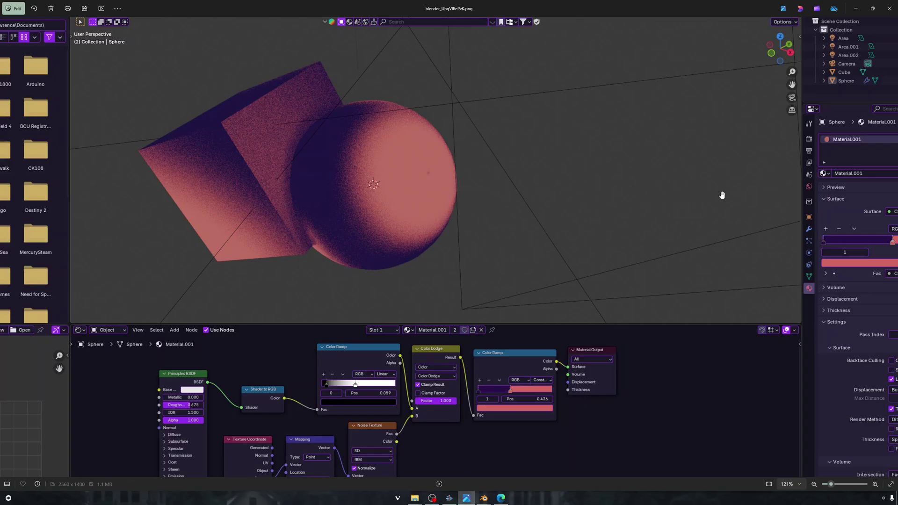
click(889, 9)
Step: Recolor the constant Color Ramp's light stop to bright red and view the lower sphere
click(438, 395)
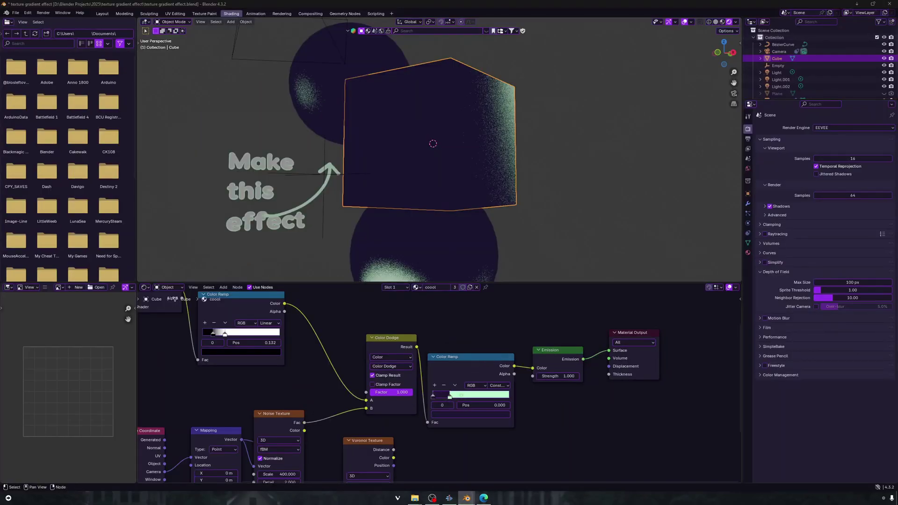
click(450, 395)
click(471, 415)
drag(457, 326, 462, 350)
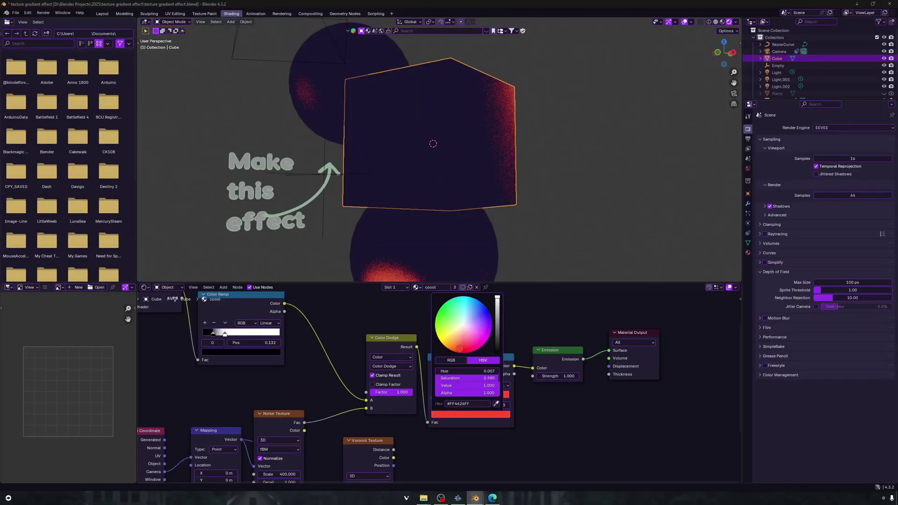
shift+middle_drag(434, 211, 463, 110)
middle_drag(444, 193, 424, 213)
middle_drag(315, 389, 333, 379)
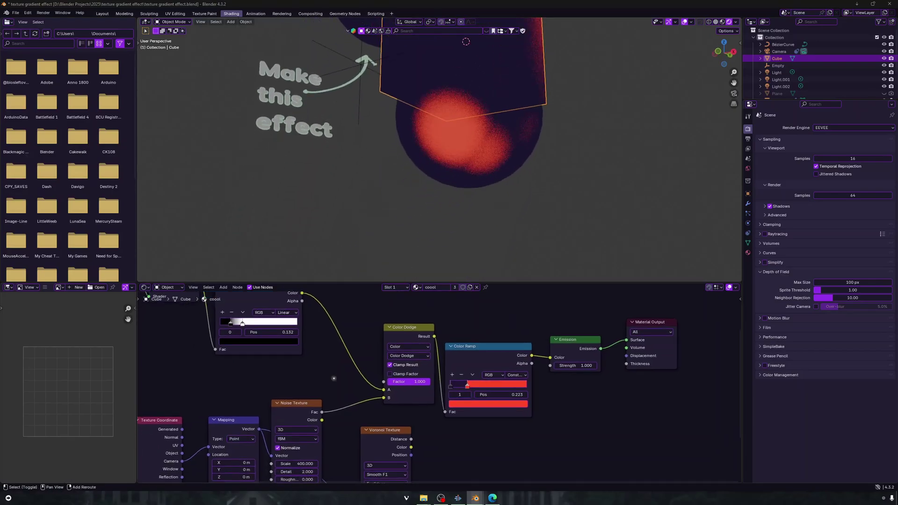
Step: Widen the linear Color Ramp's transition with its black stop at 0.100, and inspect the sphere's grain up close
drag(244, 325, 226, 326)
click(229, 325)
middle_drag(310, 375, 289, 354)
middle_drag(388, 110, 413, 145)
scroll(412, 146, up, 8)
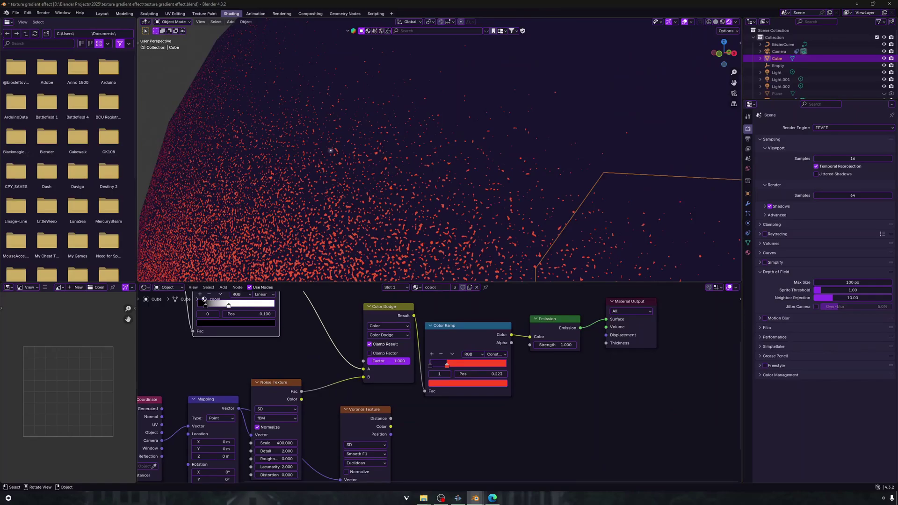
scroll(357, 203, down, 8)
scroll(363, 204, up, 10)
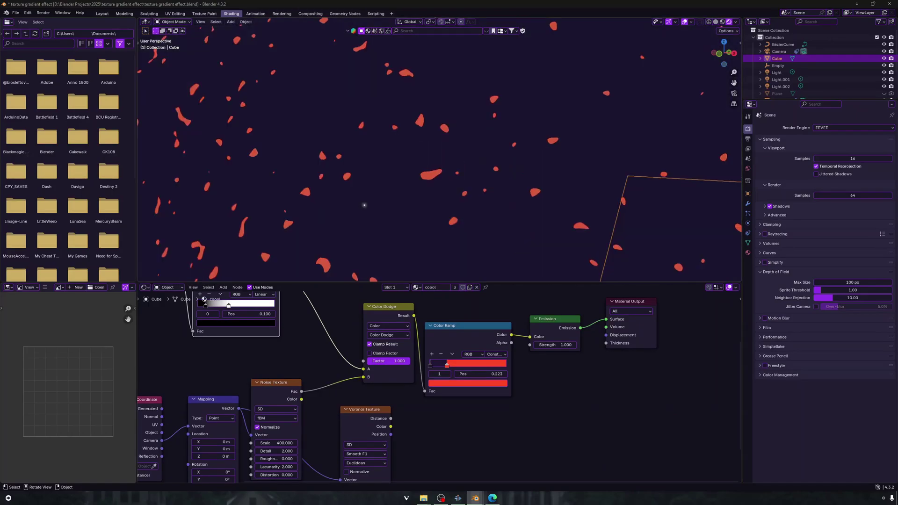
click(428, 172)
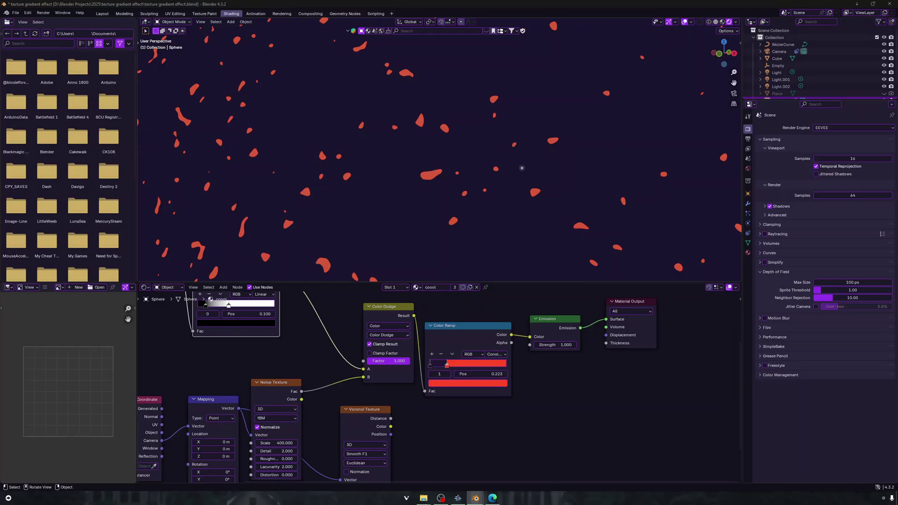
scroll(445, 185, down, 10)
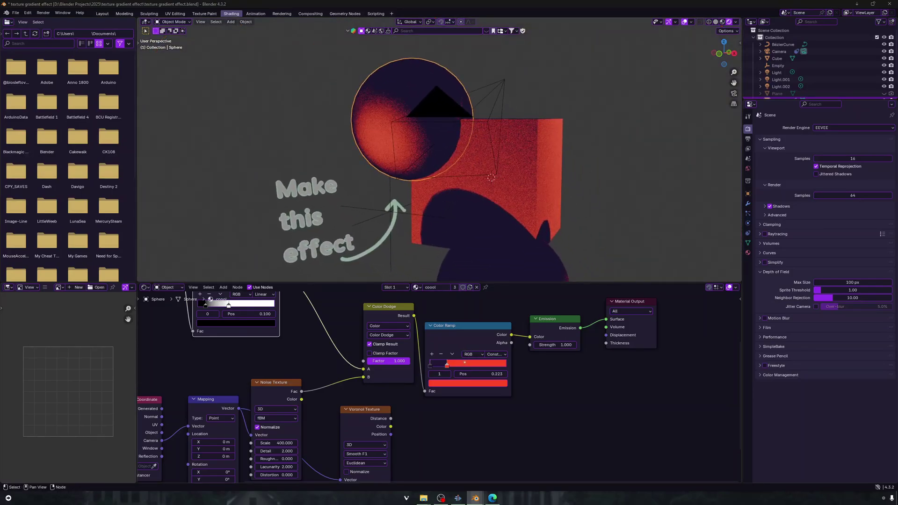
Step: Recolor the constant Color Ramp's light stop to a dark, muted red with a value of 0.377
click(453, 384)
click(457, 312)
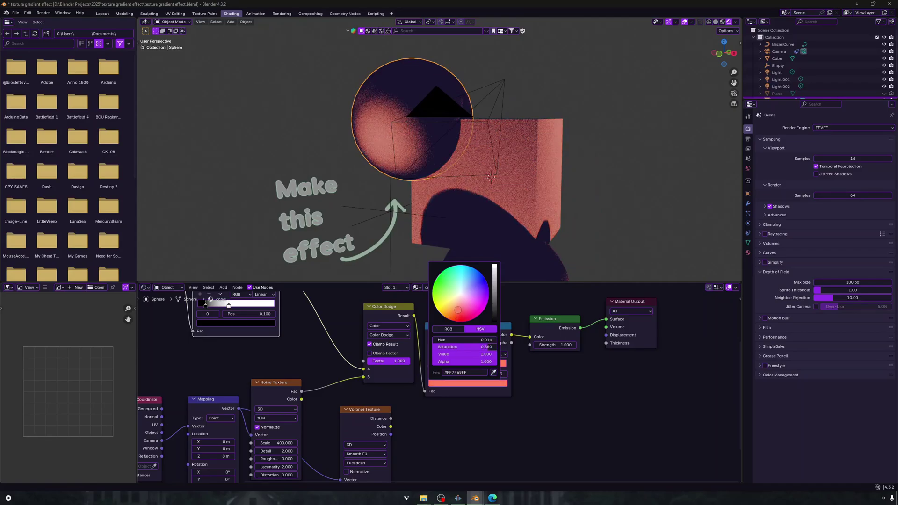
drag(457, 312, 457, 313)
drag(494, 274, 494, 283)
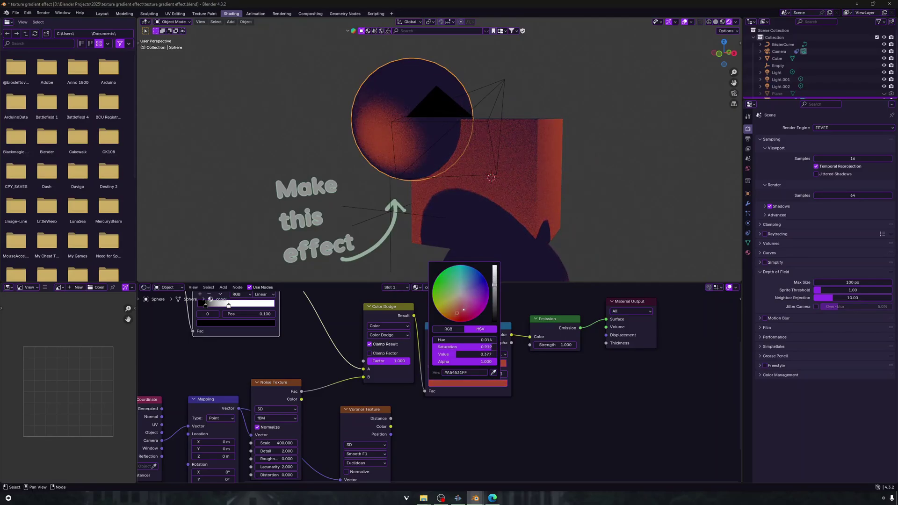
drag(458, 311, 462, 311)
click(585, 218)
Step: Examine the dark red grain up close and from afar, and check a camera render of the scene
shift+middle_drag(481, 227, 475, 163)
scroll(474, 163, up, 10)
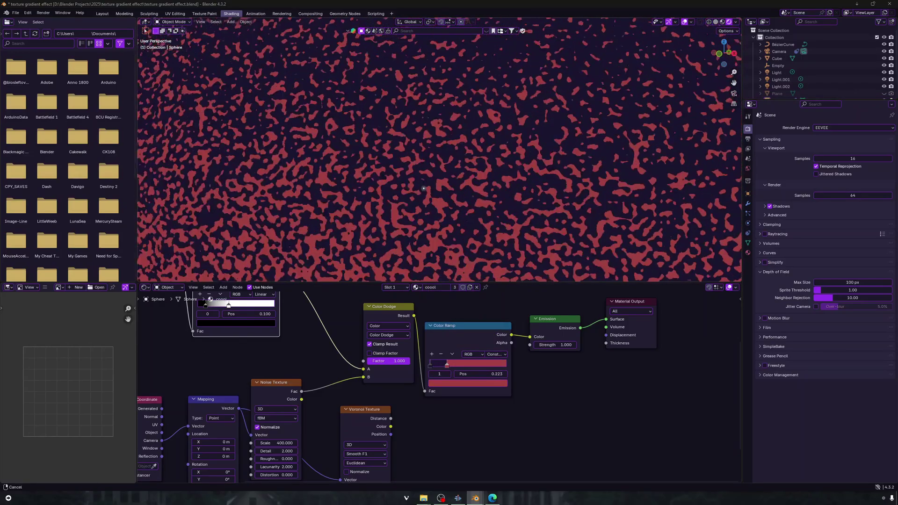
scroll(530, 160, down, 6)
shift+middle_drag(530, 160, 427, 187)
scroll(426, 187, down, 5)
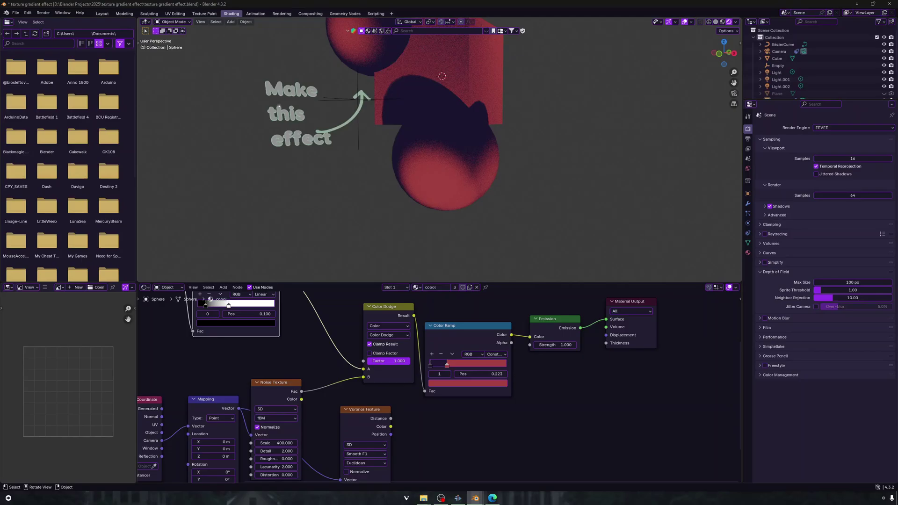
key(F12)
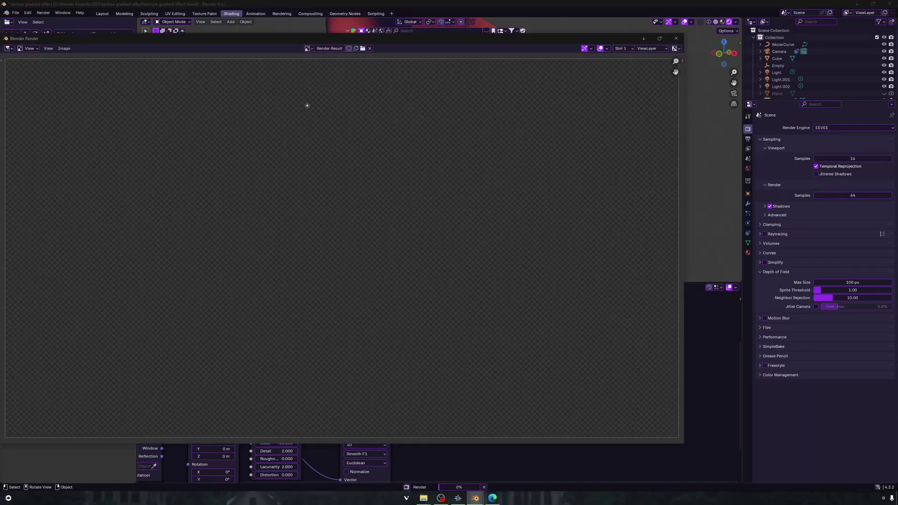
scroll(357, 155, down, 3)
scroll(358, 155, up, 2)
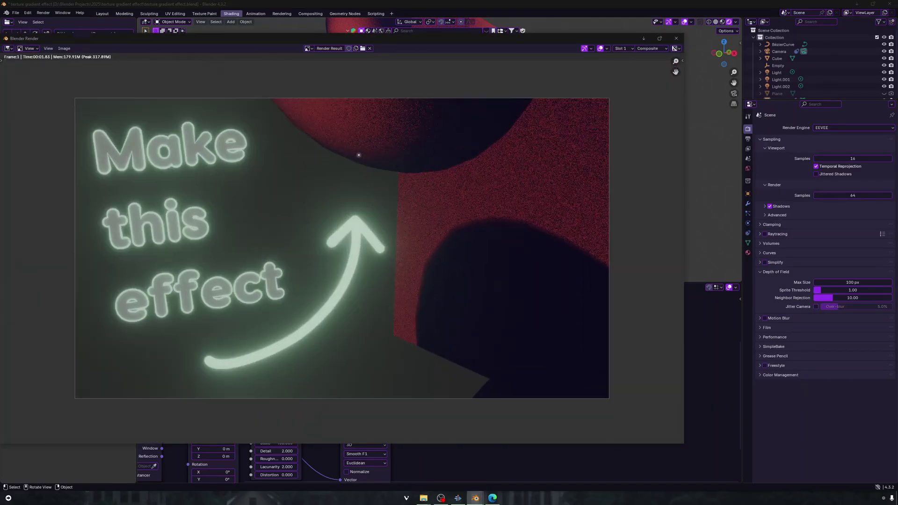
key(Escape)
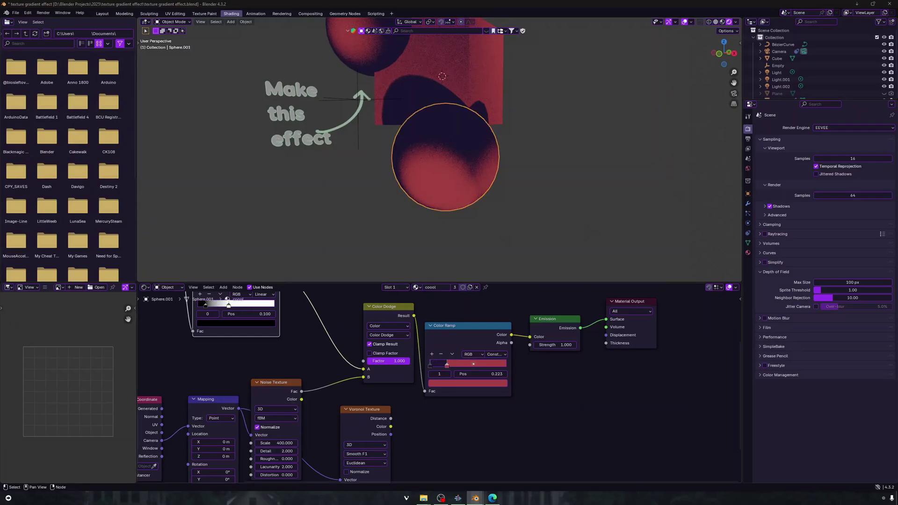
Step: Brighten the constant Color Ramp's light stop to a pinkish red and render the scene again
click(478, 382)
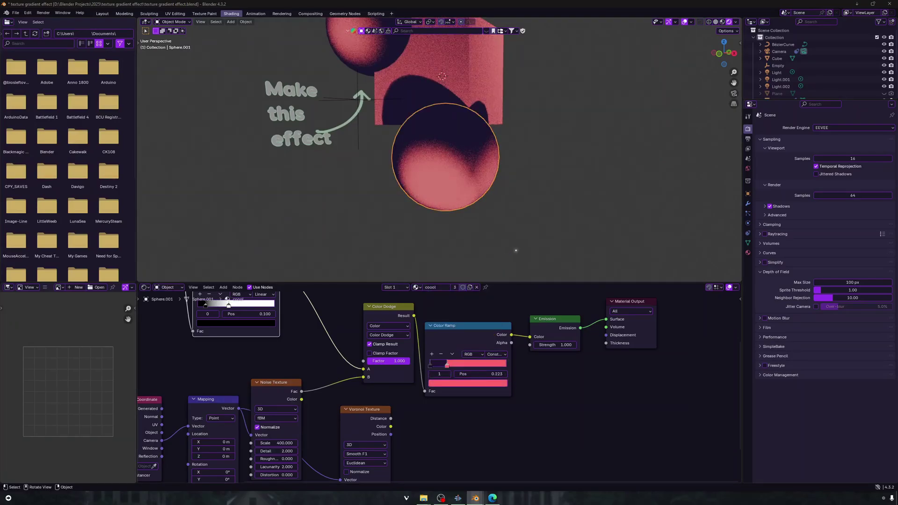
key(F12)
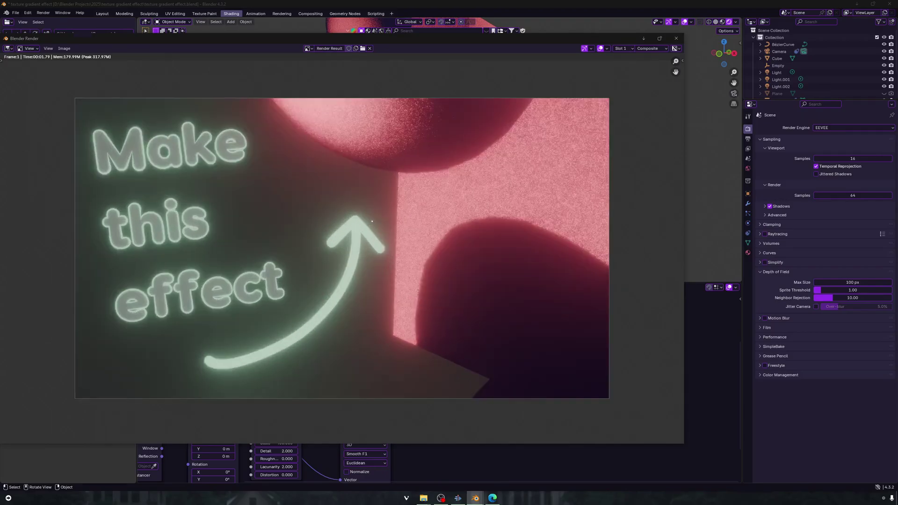
click(702, 153)
Step: Bring the linear Color Ramp, Shader to RGB and Principled BSDF nodes closer to the rest of the node chain
scroll(427, 382, down, 4)
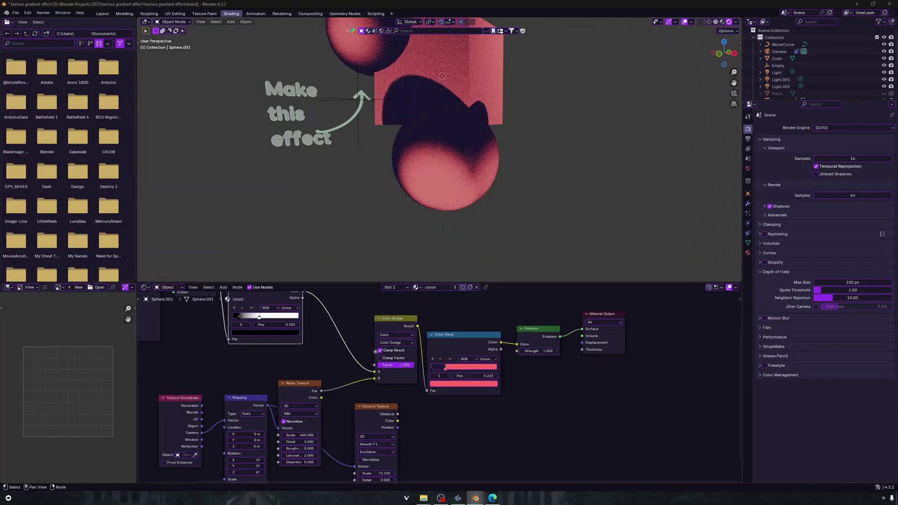
middle_drag(353, 368, 418, 381)
drag(365, 320, 404, 333)
drag(294, 302, 323, 341)
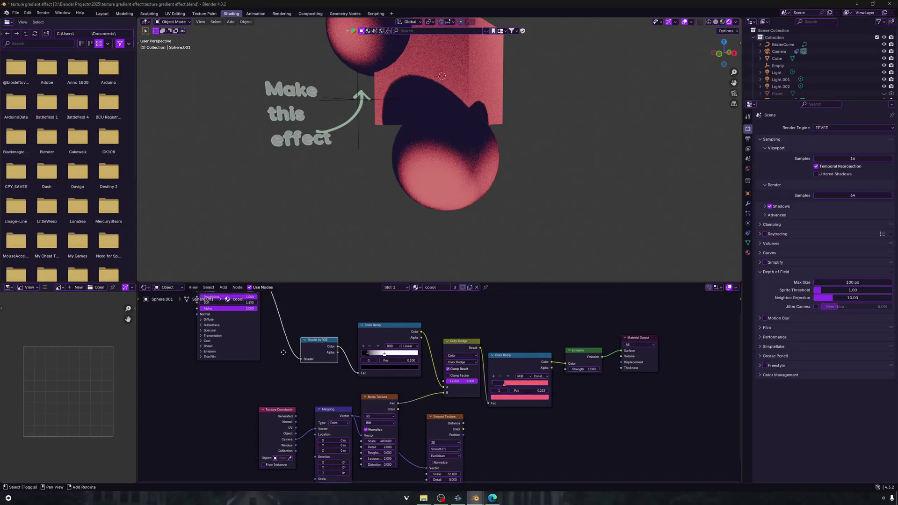
middle_drag(281, 351, 298, 381)
drag(264, 305, 266, 338)
middle_drag(251, 346, 243, 318)
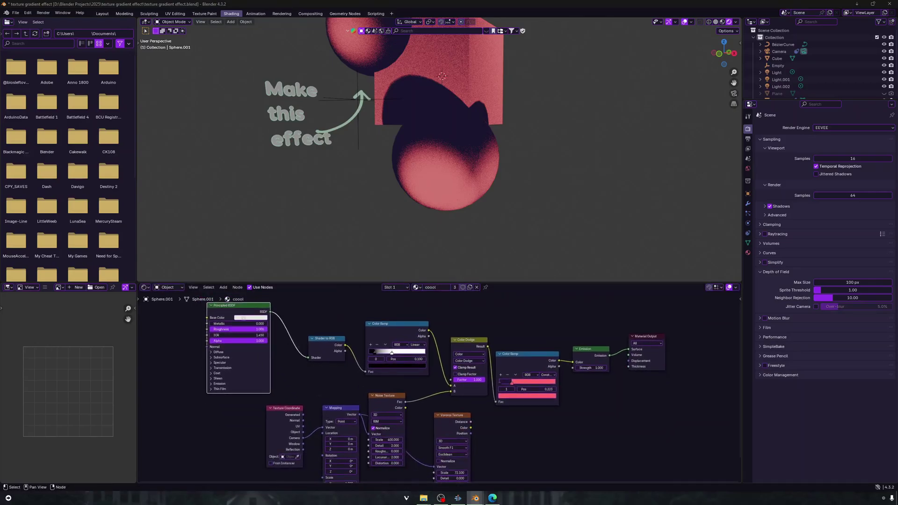
Step: Line up the Shader to RGB, linear Color Ramp and Color Dodge nodes in a row beside the Principled BSDF
drag(330, 339, 306, 322)
mouse_move(399, 328)
mouse_down()
mouse_move(378, 321)
mouse_move(388, 321)
mouse_up()
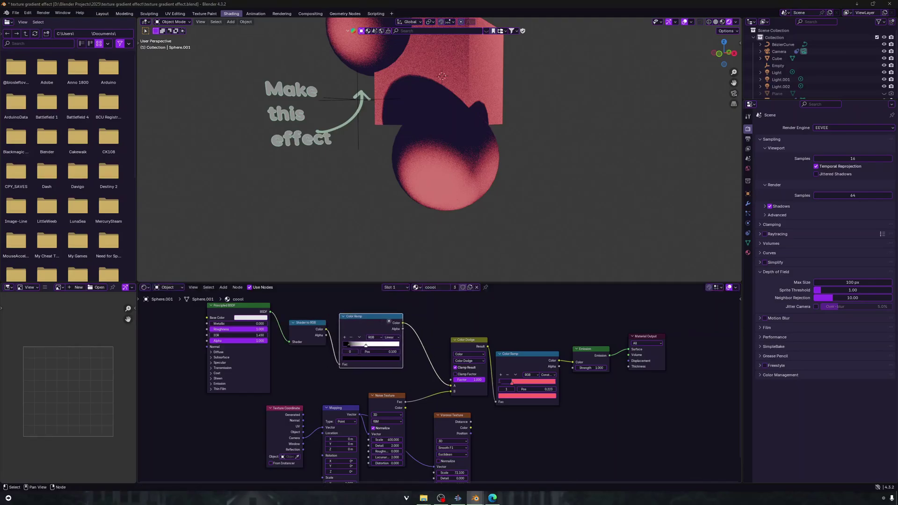
drag(483, 382, 471, 364)
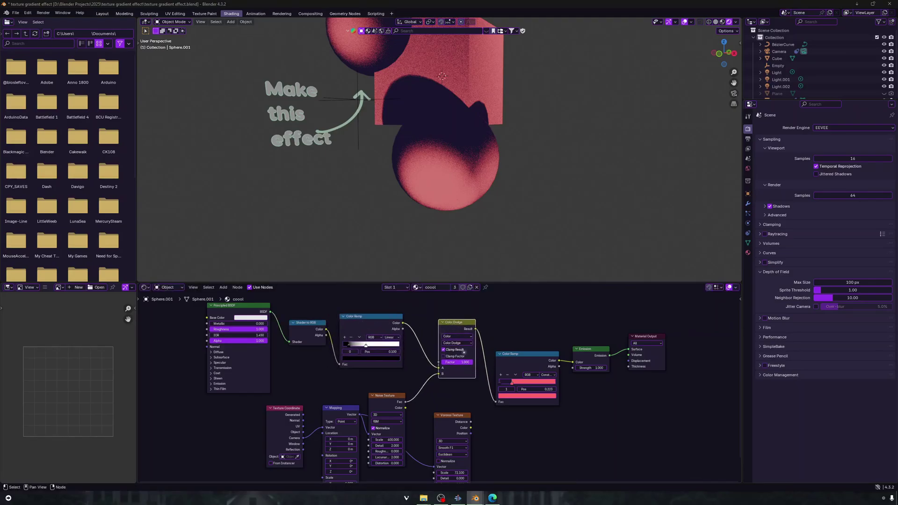
Step: Raise the Noise Texture node, reduce its Scale to about 350, and place the constant Color Ramp beside Color Dodge
drag(388, 395, 396, 376)
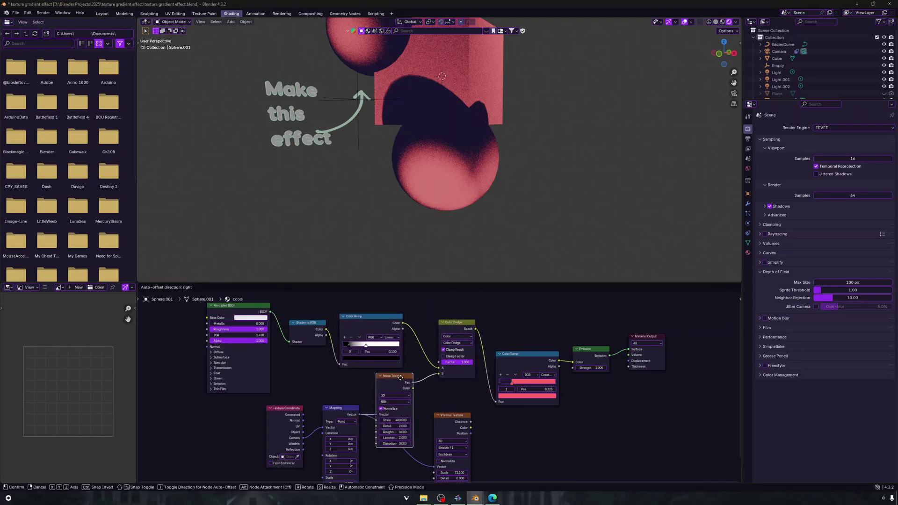
drag(401, 420, 383, 420)
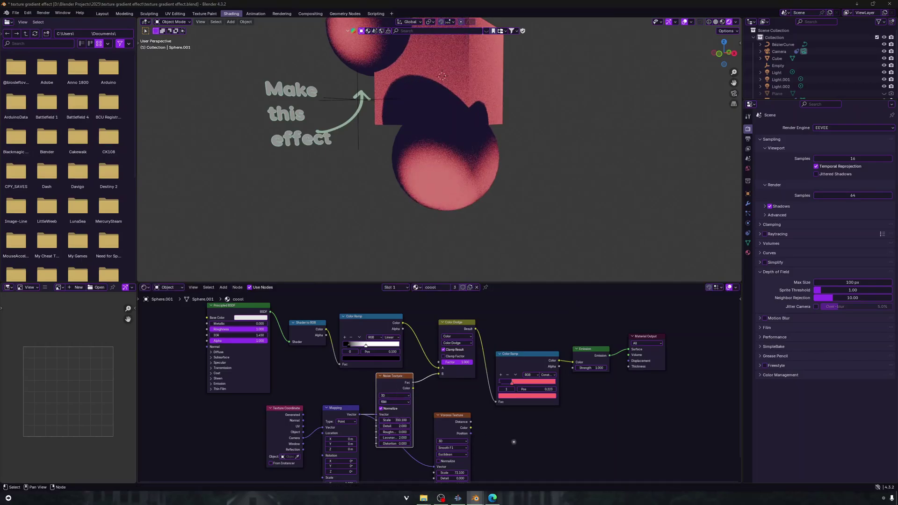
drag(518, 358, 509, 335)
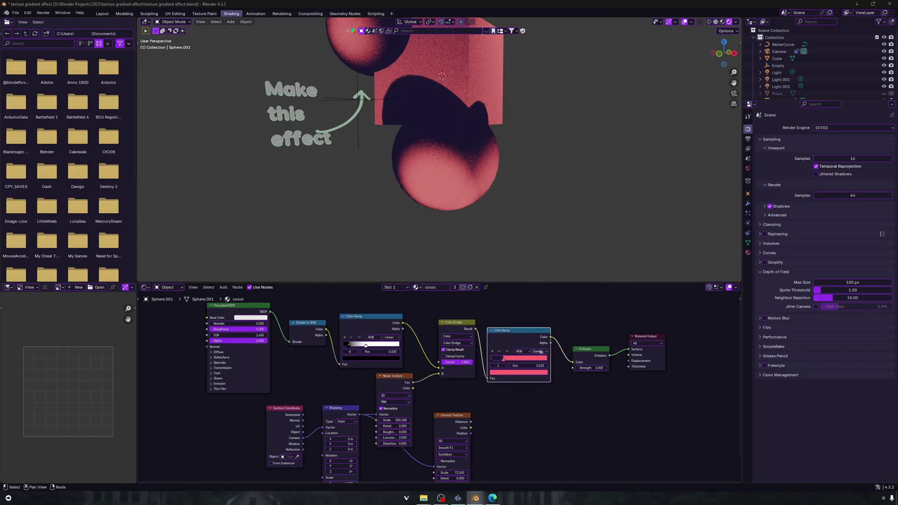
Step: Choose Constant interpolation for the pink Color Ramp after Color Dodge and inspect the grain on the object up close
click(539, 351)
click(543, 388)
click(536, 427)
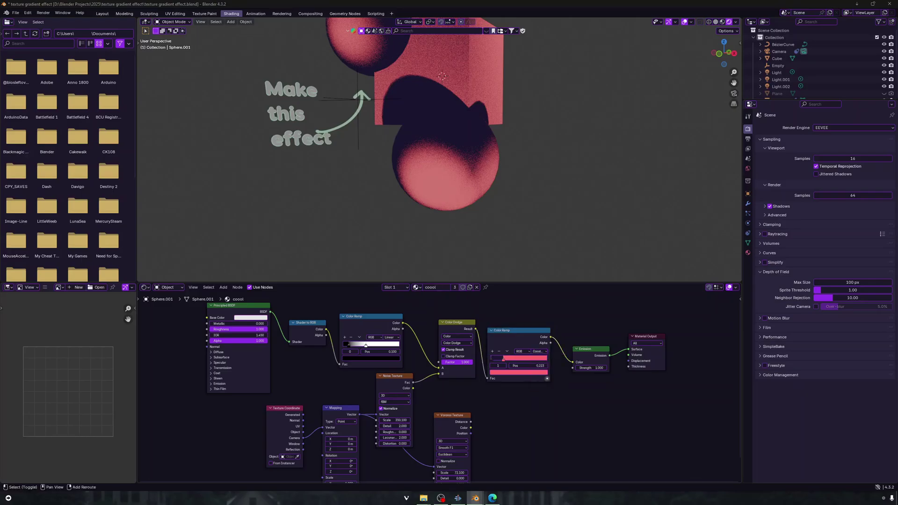
middle_drag(535, 428, 512, 456)
scroll(497, 262, up, 8)
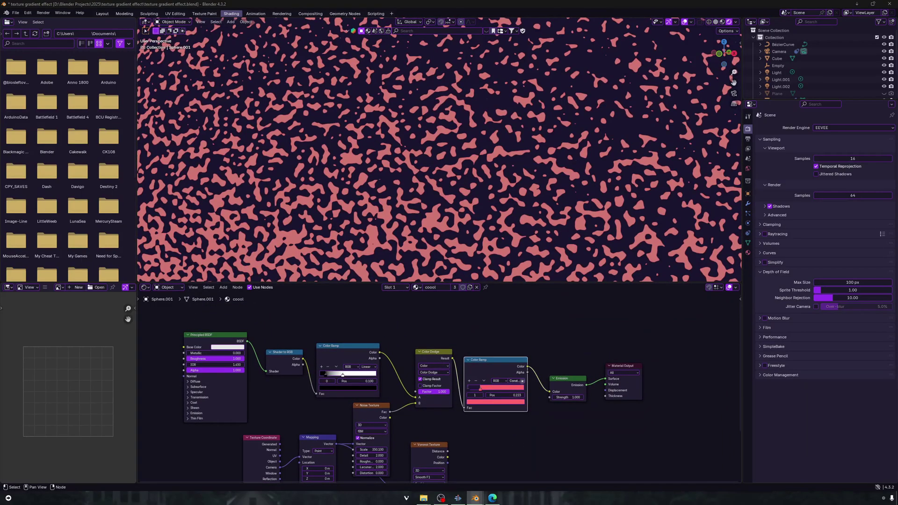
Step: Try Linear interpolation on the pink Color Ramp and compare the grain up close and from a distance
click(516, 381)
click(521, 405)
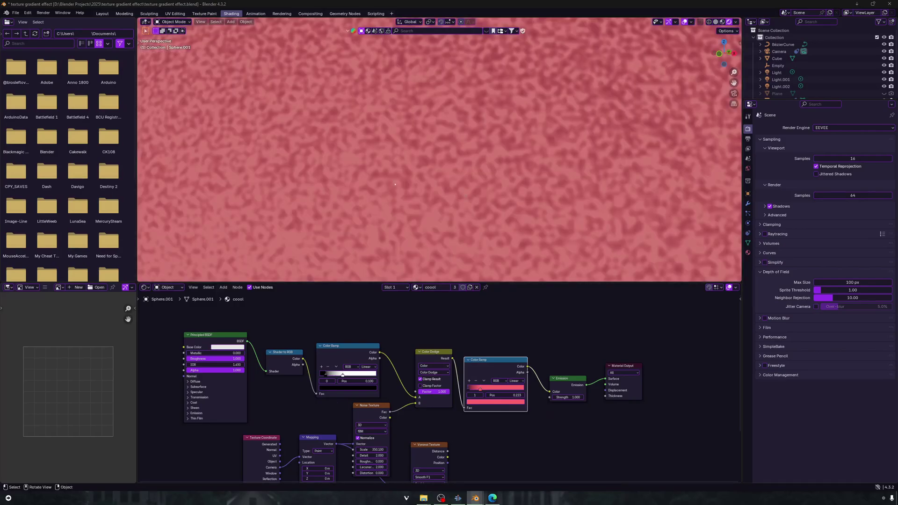
scroll(395, 184, down, 10)
scroll(440, 199, up, 12)
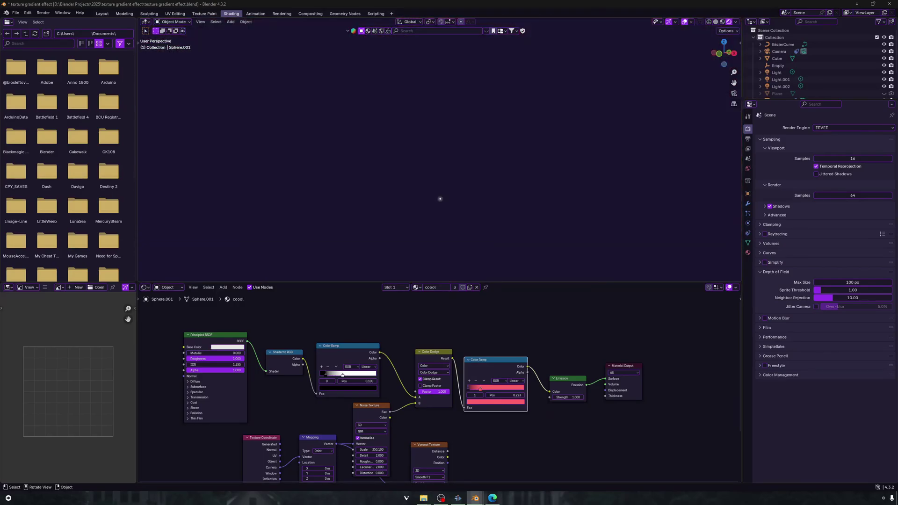
scroll(440, 199, down, 1)
Step: Set the pink Color Ramp's interpolation back to Constant and check the grain on the whole scene
click(520, 382)
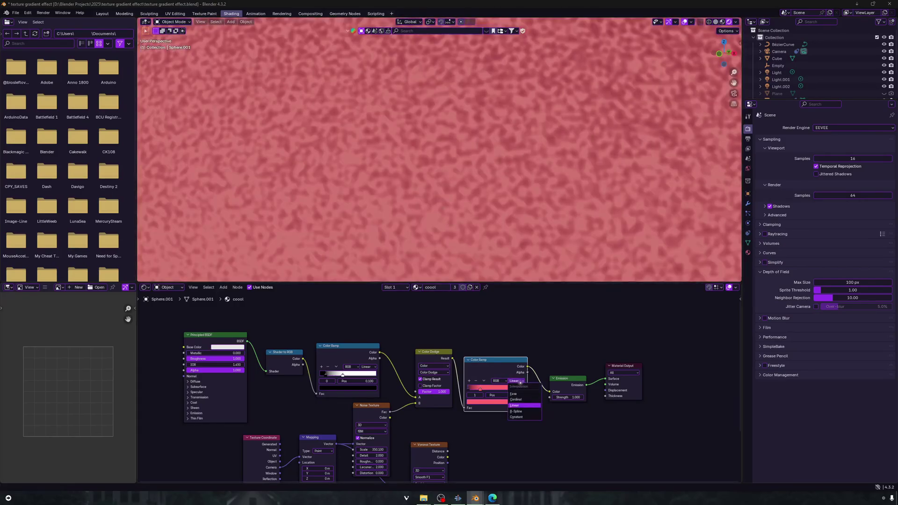
click(525, 417)
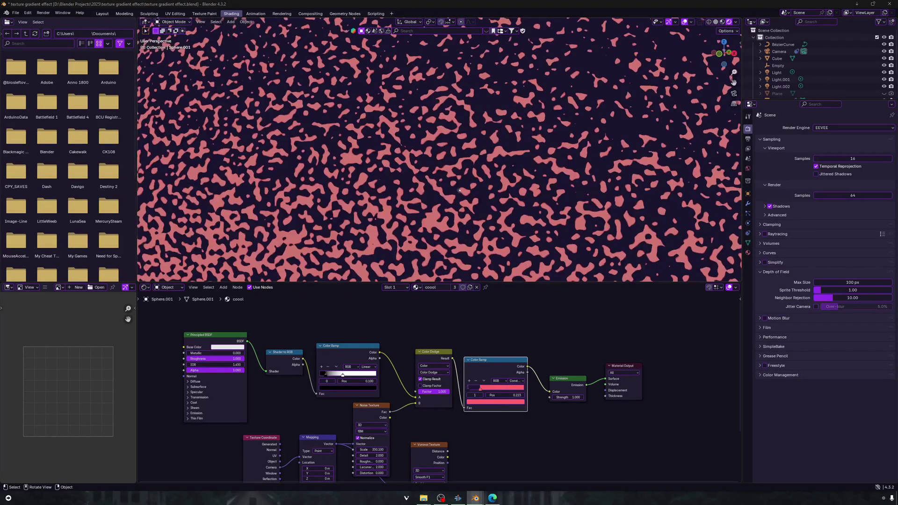
scroll(458, 191, down, 3)
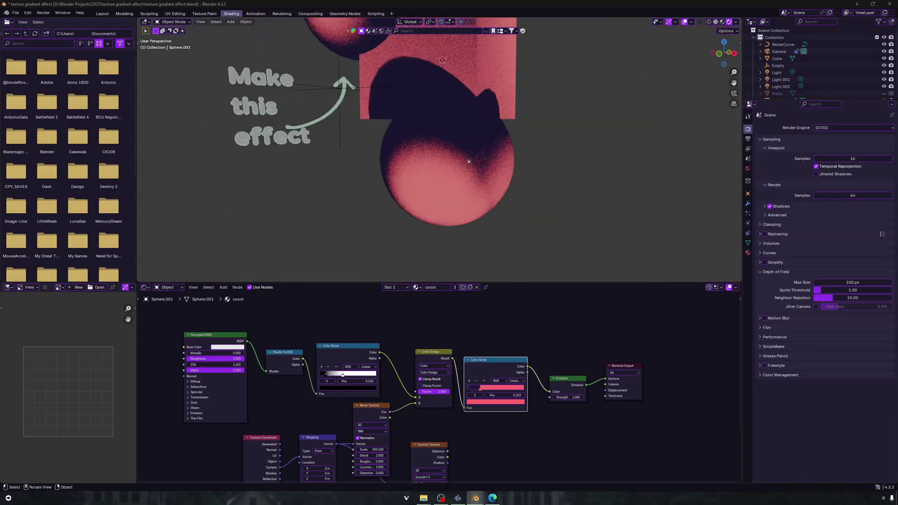
Step: Bring the Emission and Material Output nodes closer to the pink Color Ramp at the end of the chain
middle_drag(564, 380, 540, 365)
drag(543, 365, 534, 351)
drag(590, 356, 584, 346)
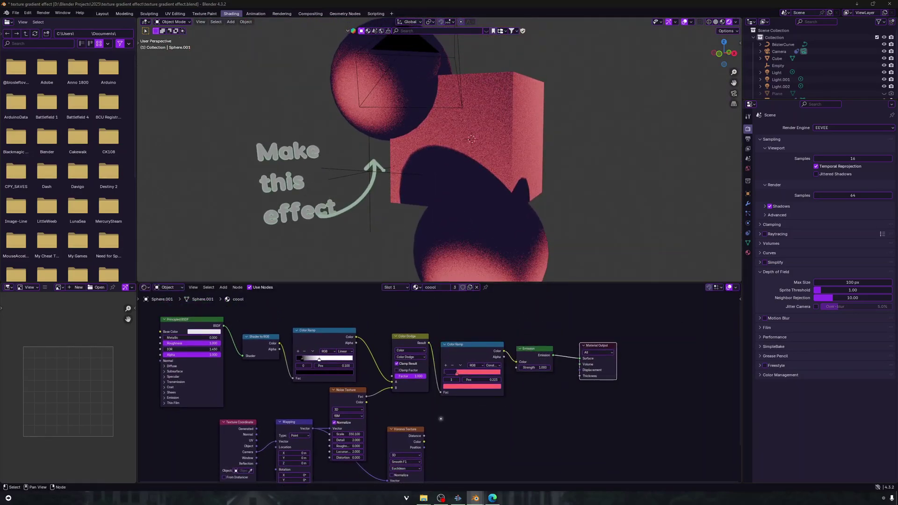
Step: Move the Voronoi Texture node out of the way and line up the Texture Coordinate and Mapping nodes beside Noise Texture
middle_drag(441, 418, 461, 380)
drag(435, 397, 515, 430)
drag(263, 389, 273, 360)
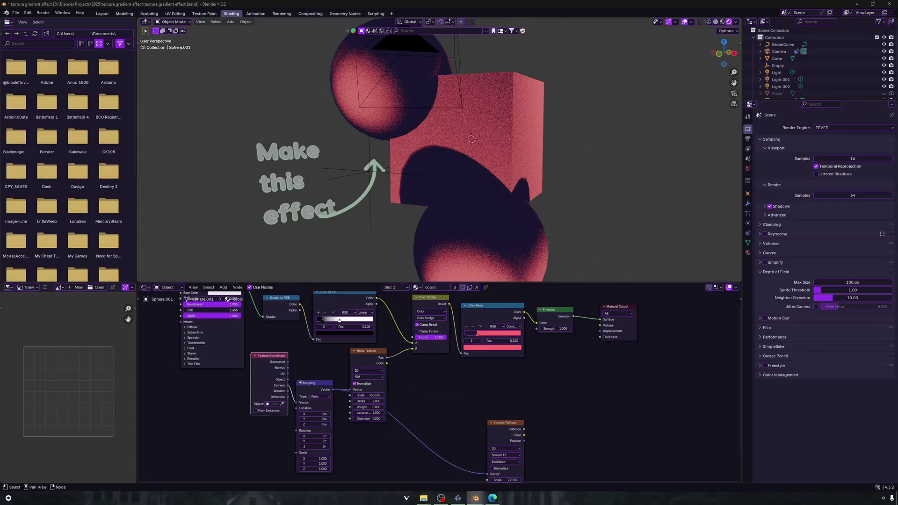
click(301, 383)
click(302, 383)
drag(316, 382, 319, 363)
Step: Try cutting the Mapping node's Vector output links, inspect the grain on the cube up close, and undo the cut
ctrl+right_drag(340, 435, 341, 435)
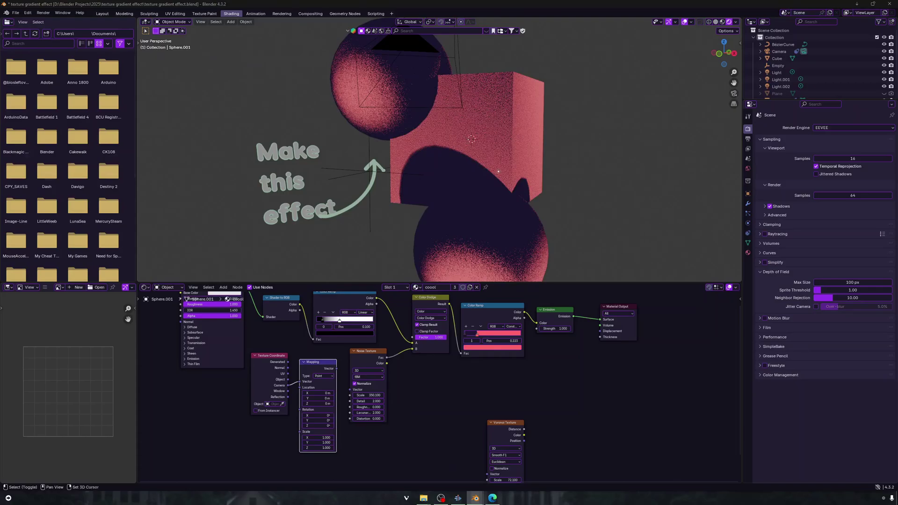
scroll(445, 201, up, 12)
shift+middle_drag(498, 171, 482, 181)
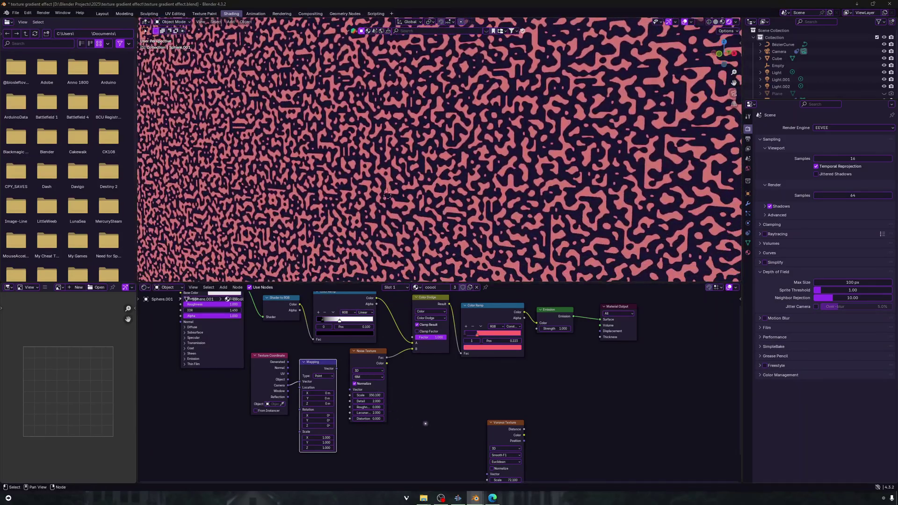
key(ctrl+z)
Step: Try feeding the Generated texture coordinates into the Mapping node's Vector input, undo it, and view the whole scene again
drag(289, 362, 301, 378)
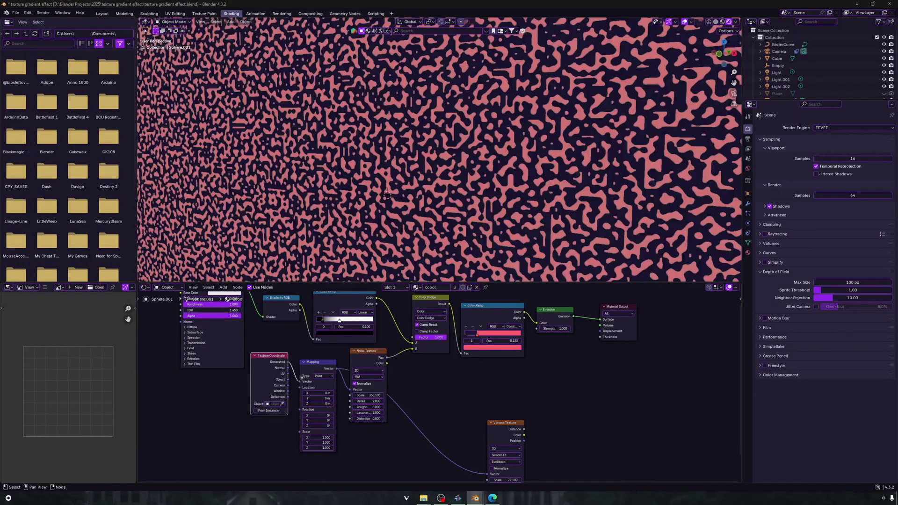
key(ctrl+z)
scroll(435, 178, down, 10)
middle_drag(435, 178, 457, 158)
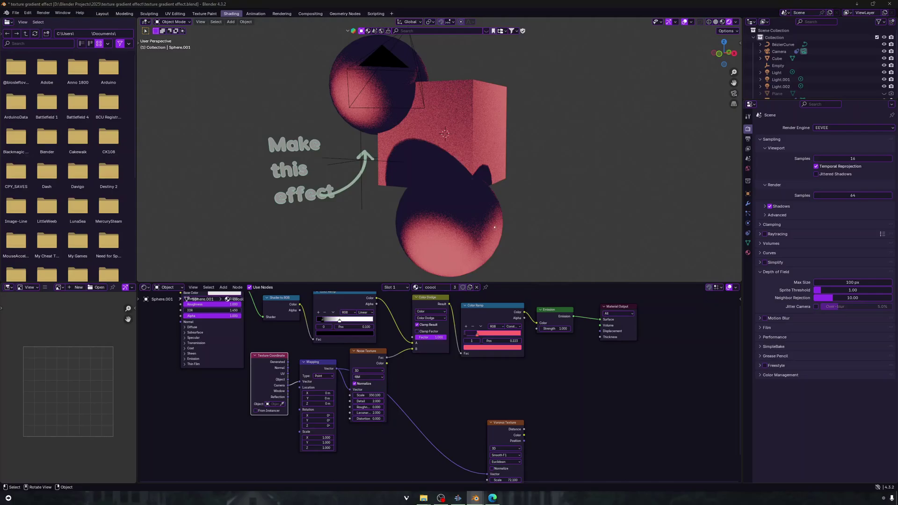
click(441, 498)
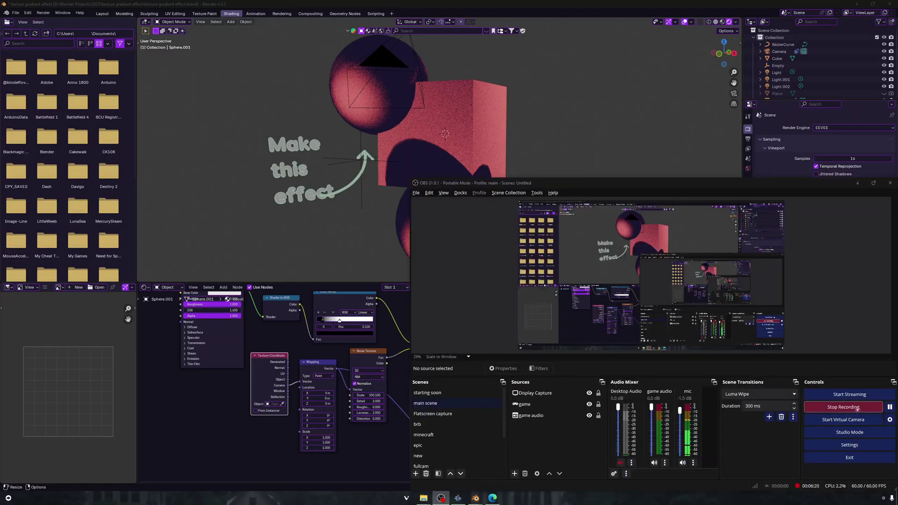